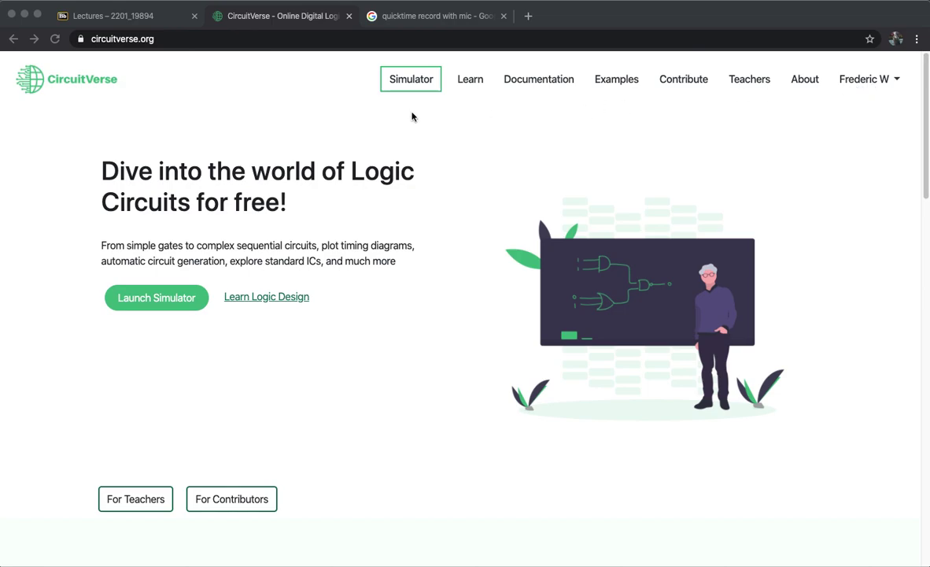
Launch the CircuitVerse simulator from the circuitverse.org home page
{"action": "left_click", "coordinate": [189, 299]}
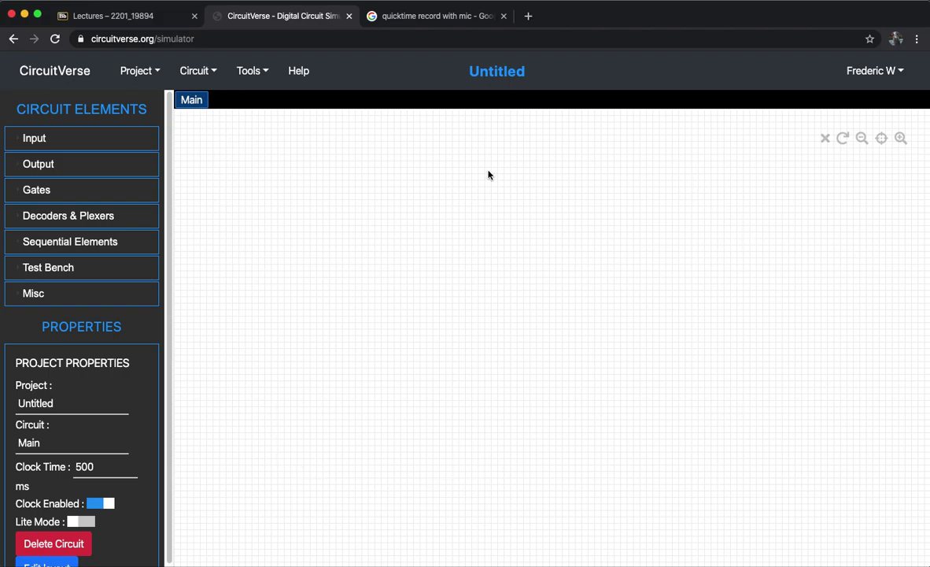
Expand the Input, Output, Gates, Decoders & Plexers and Sequential Elements categories
{"action": "left_click", "coordinate": [62, 142]}
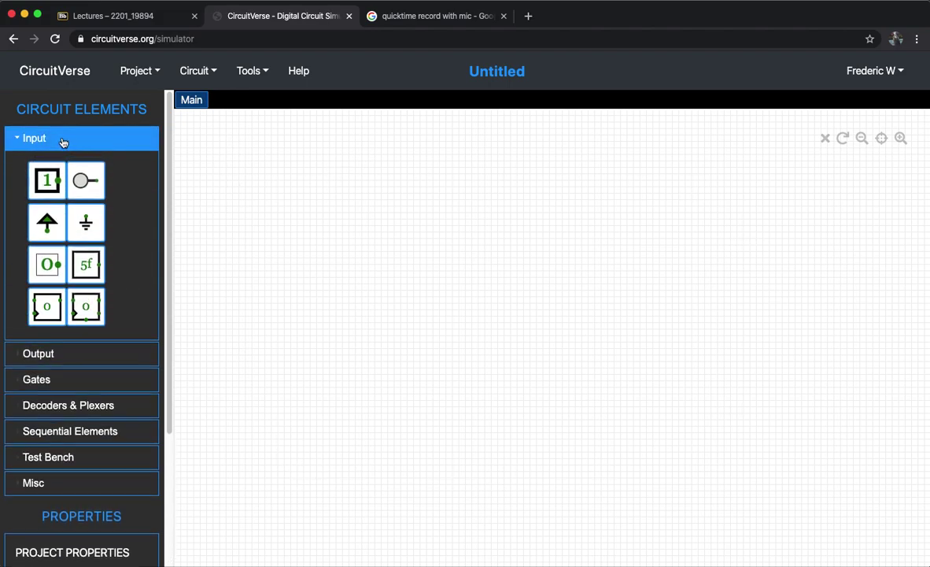
{"action": "left_click", "coordinate": [58, 364]}
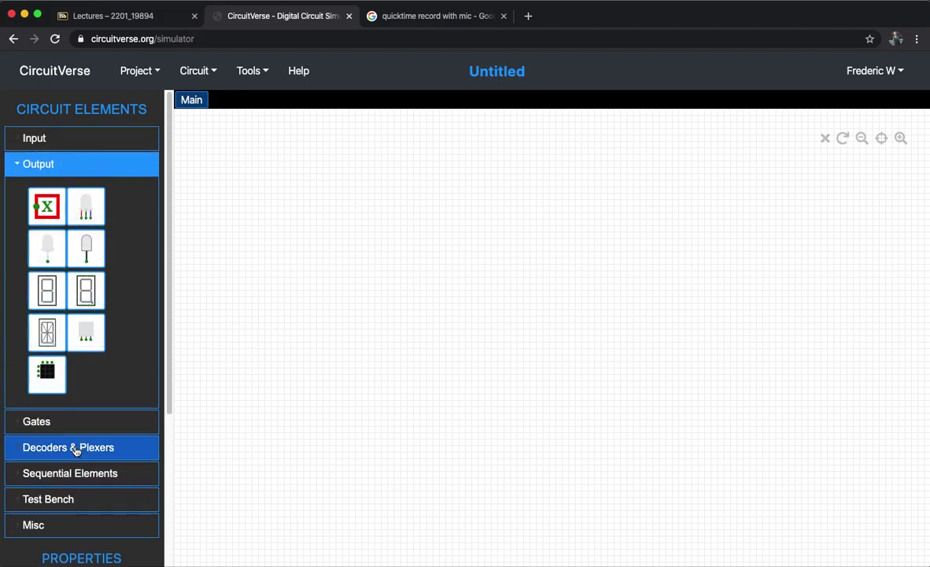
{"action": "left_click", "coordinate": [76, 417]}
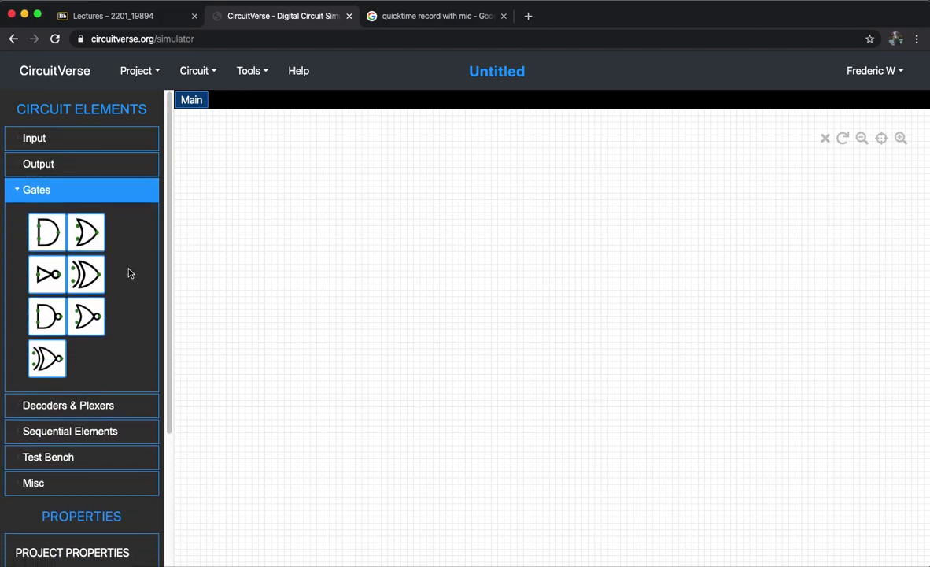
{"action": "left_click", "coordinate": [58, 411]}
{"action": "left_click", "coordinate": [75, 431]}
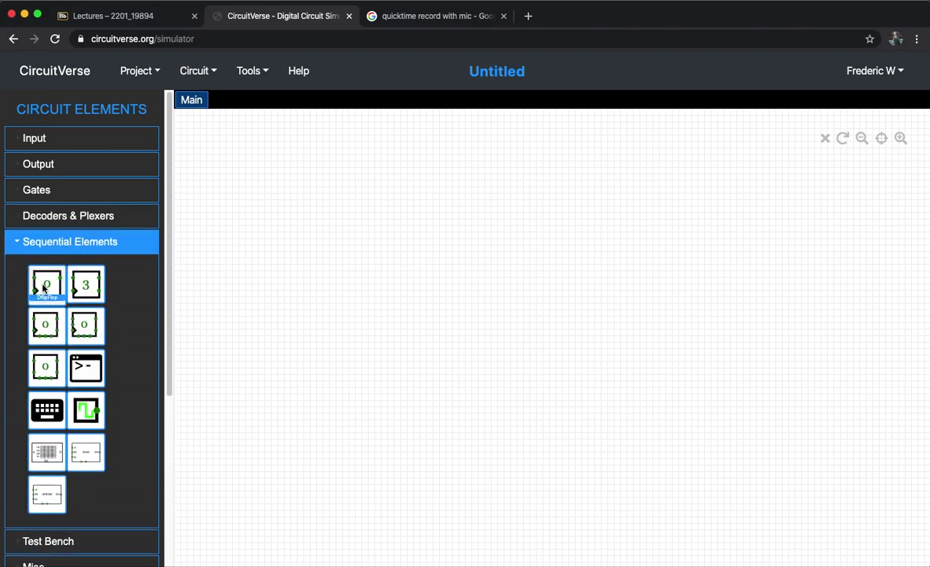
Expand Test Bench, Misc and Input again, then switch to the Lab 4 handout
{"action": "mouse_move", "coordinate": [44, 287]}
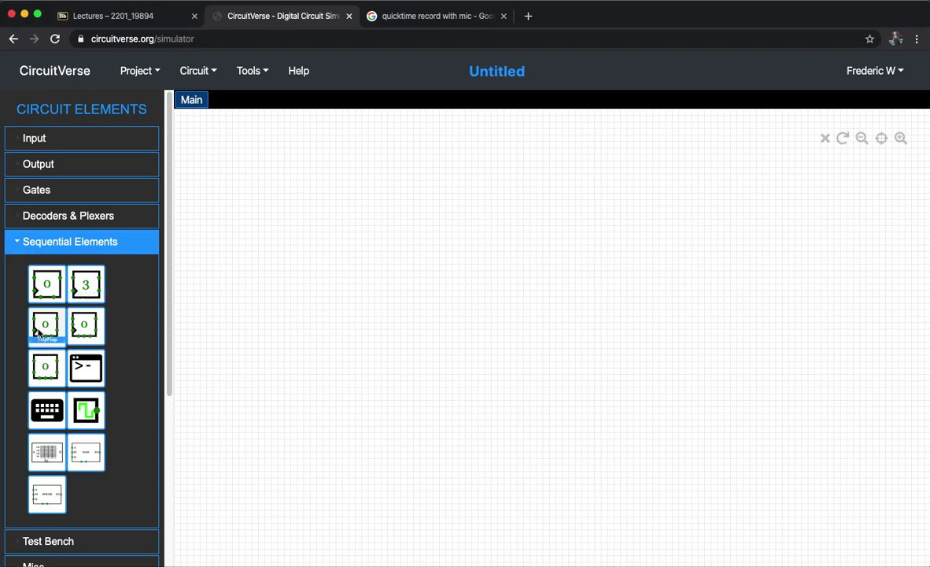
{"action": "mouse_move", "coordinate": [45, 327]}
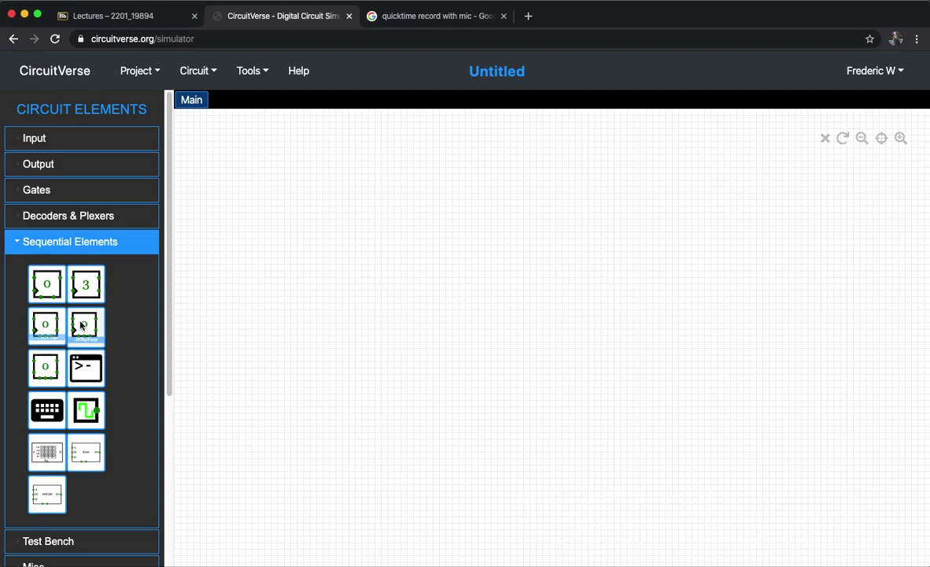
{"action": "mouse_move", "coordinate": [92, 291]}
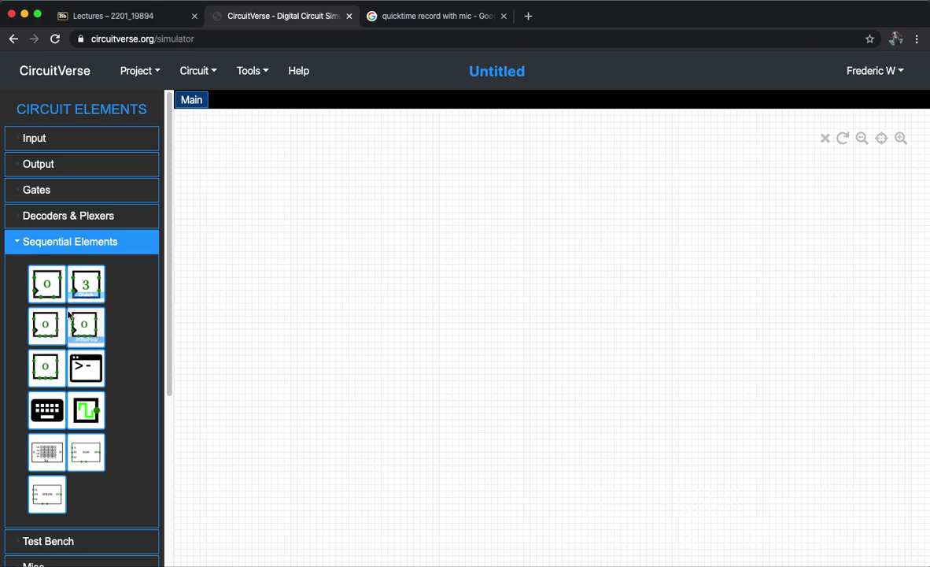
{"action": "mouse_move", "coordinate": [48, 368]}
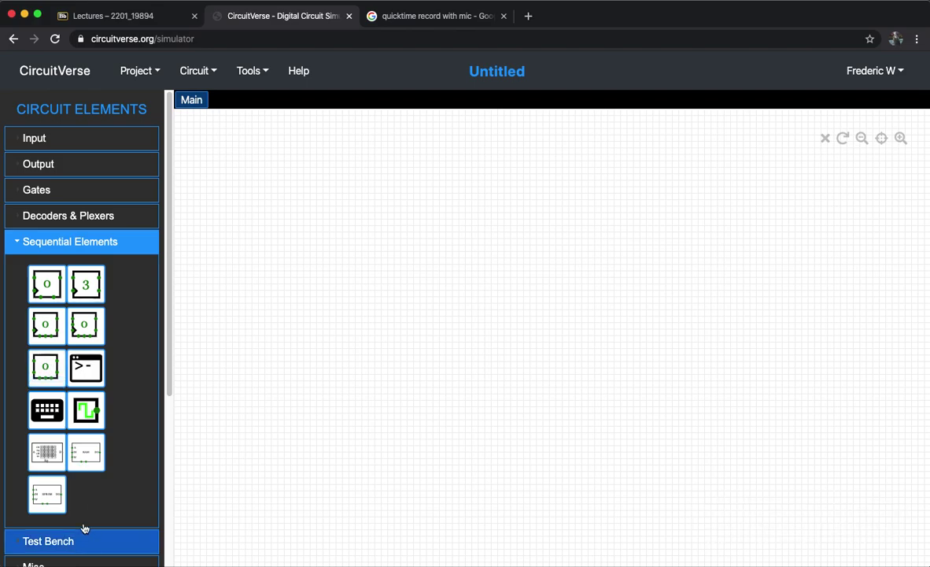
{"action": "mouse_move", "coordinate": [87, 413]}
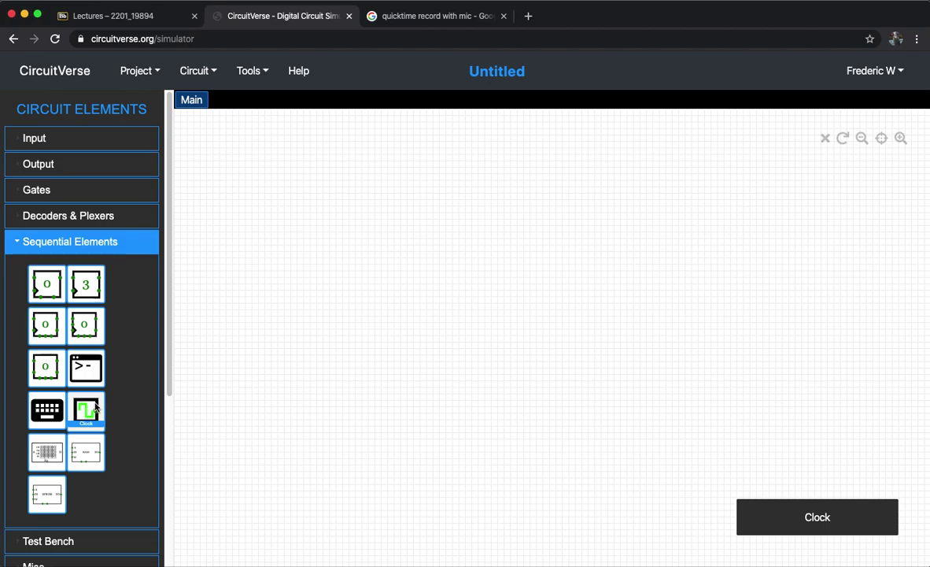
{"action": "left_click", "coordinate": [83, 541]}
{"action": "left_click", "coordinate": [90, 400]}
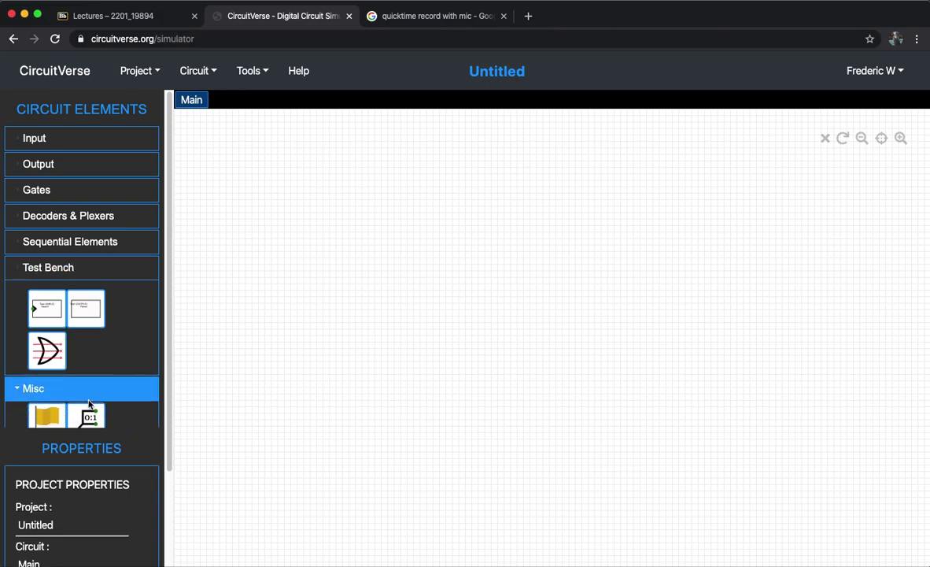
{"action": "left_click", "coordinate": [47, 139]}
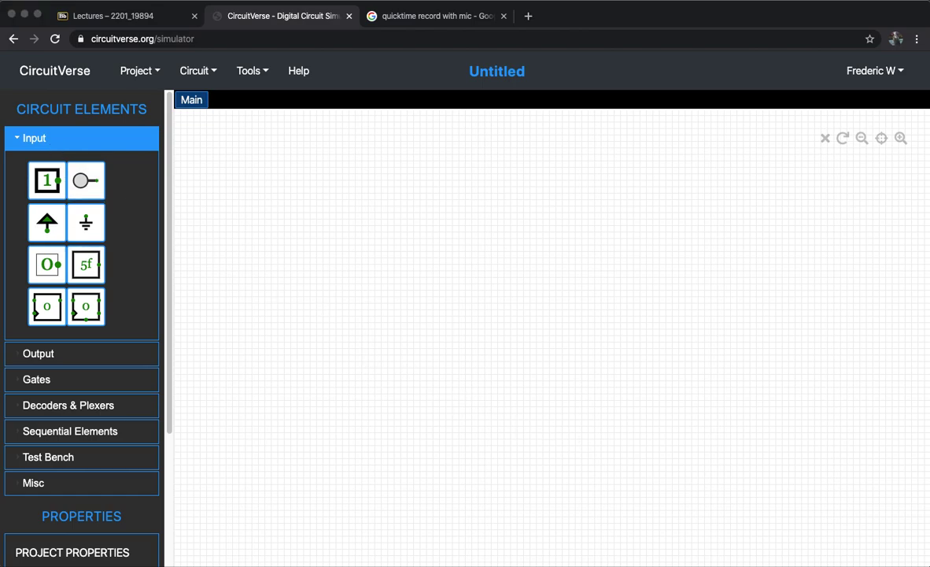
{"action": "key", "text": "super+Tab"}
{"action": "left_click_drag", "start_coordinate": [726, 84], "coordinate": [745, 30]}
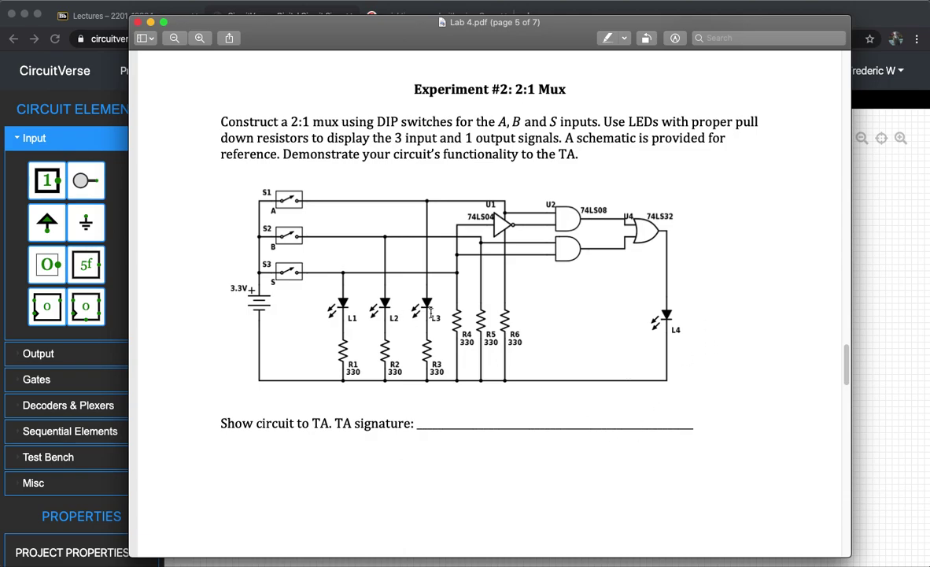
{"action": "left_click_drag", "start_coordinate": [297, 22], "coordinate": [929, 75]}
{"action": "key", "text": "super+Tab"}
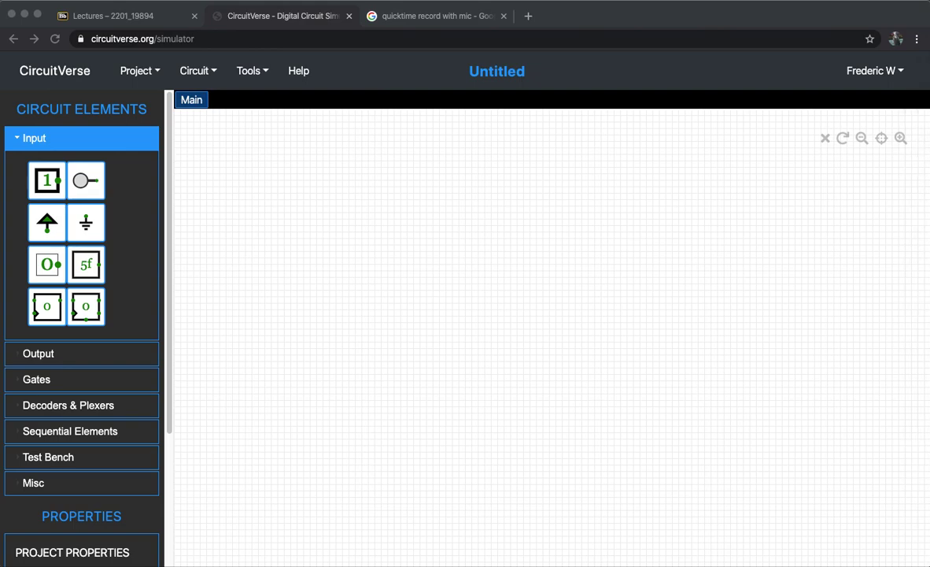
Place the first input toggle on the canvas and cancel the unsaved-project alert
{"action": "left_click", "coordinate": [43, 165]}
{"action": "left_click", "coordinate": [59, 180]}
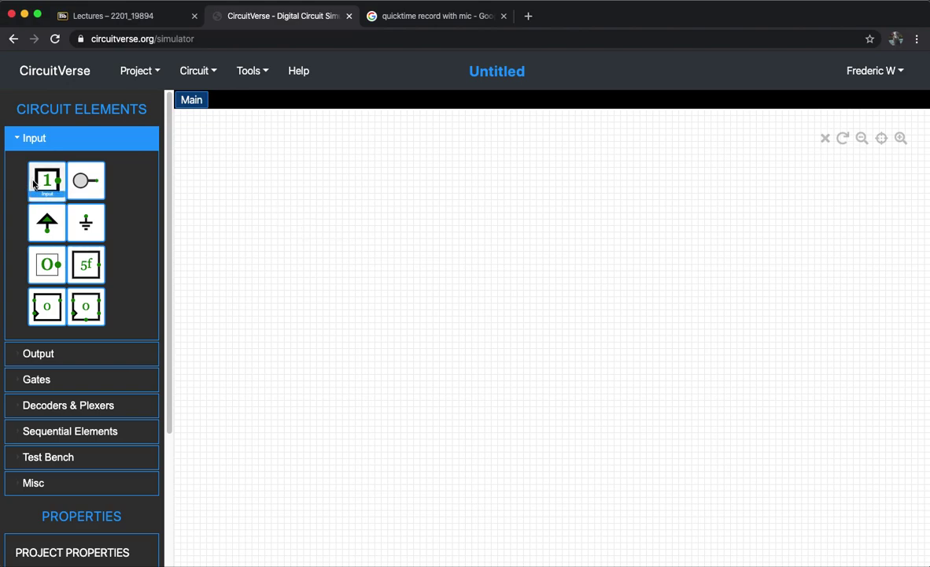
{"action": "left_click", "coordinate": [301, 202]}
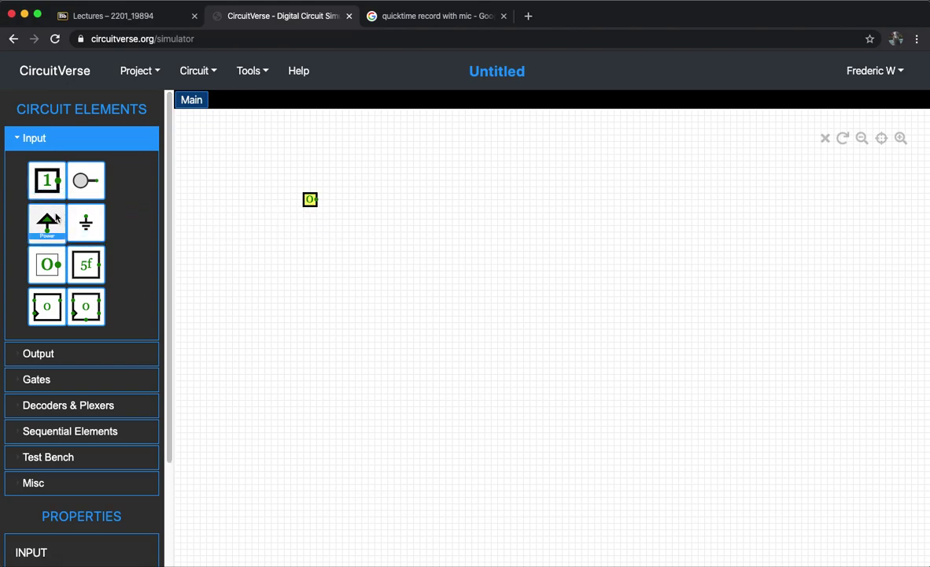
{"action": "left_click", "coordinate": [47, 223]}
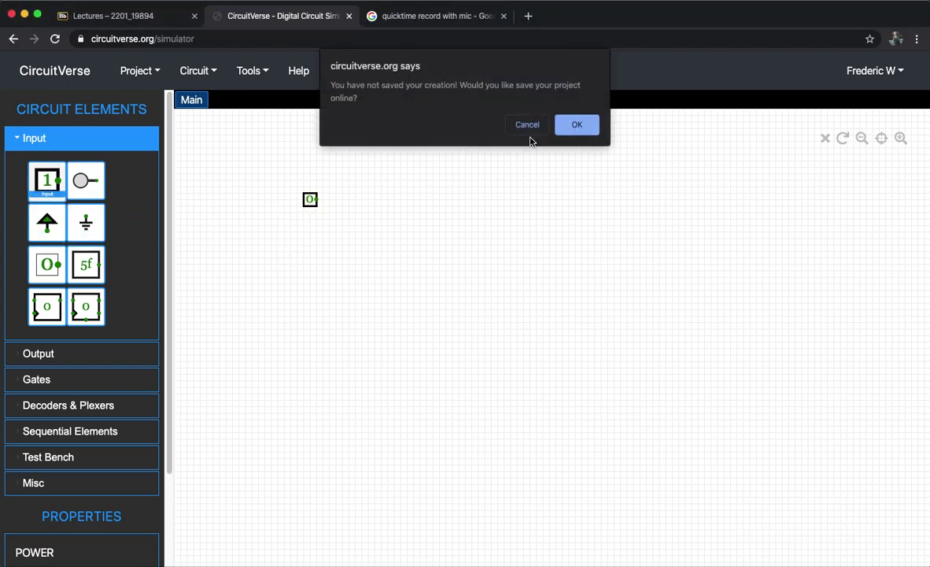
{"action": "left_click", "coordinate": [527, 124]}
Add a second and third input below the first, forming a left-side column
{"action": "left_click", "coordinate": [309, 232]}
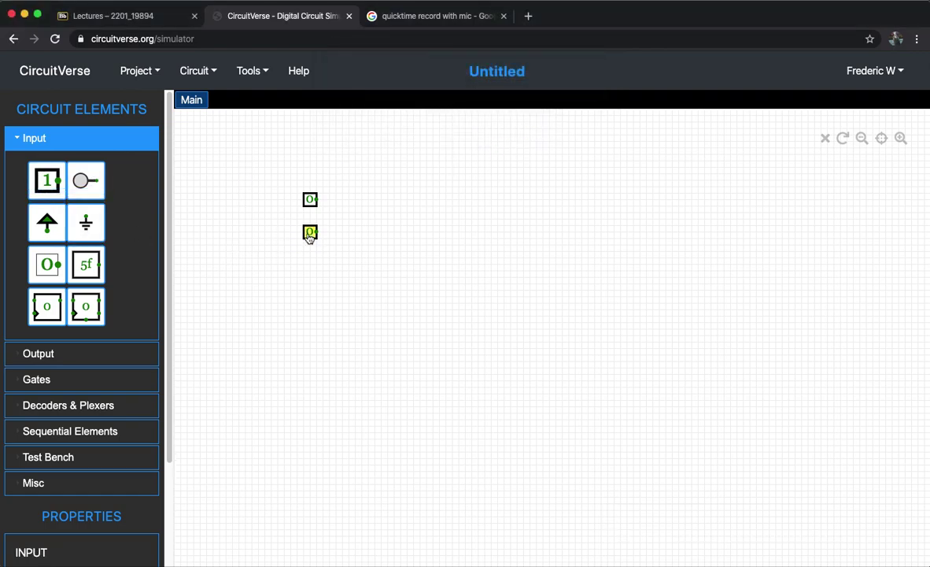
{"action": "left_click_drag", "start_coordinate": [309, 234], "coordinate": [309, 230]}
{"action": "left_click", "coordinate": [45, 180]}
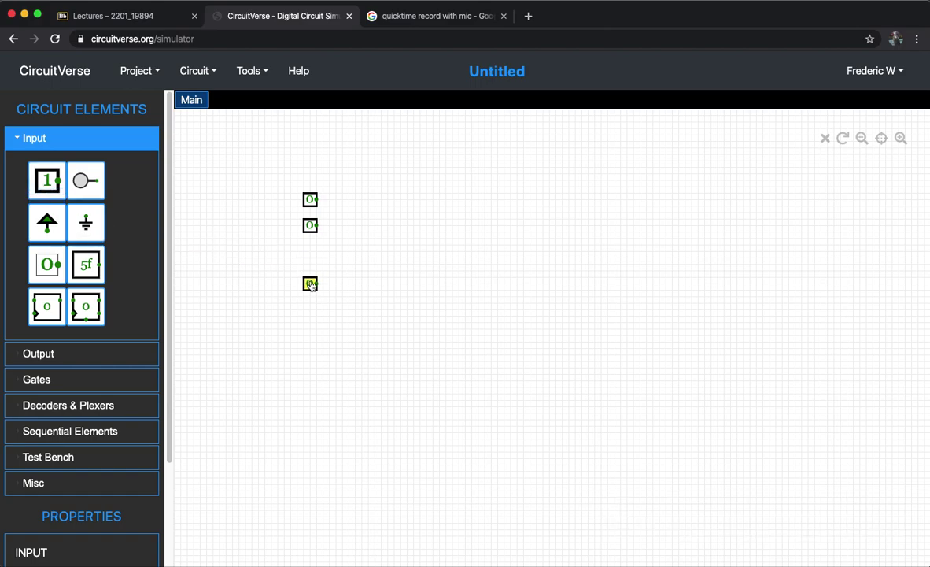
{"action": "left_click", "coordinate": [310, 285]}
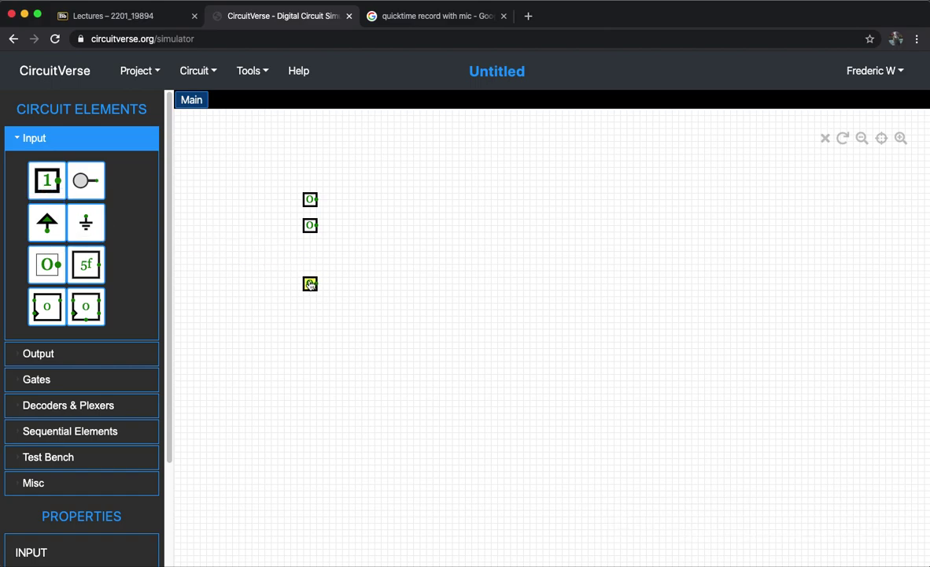
{"action": "left_click", "coordinate": [72, 357]}
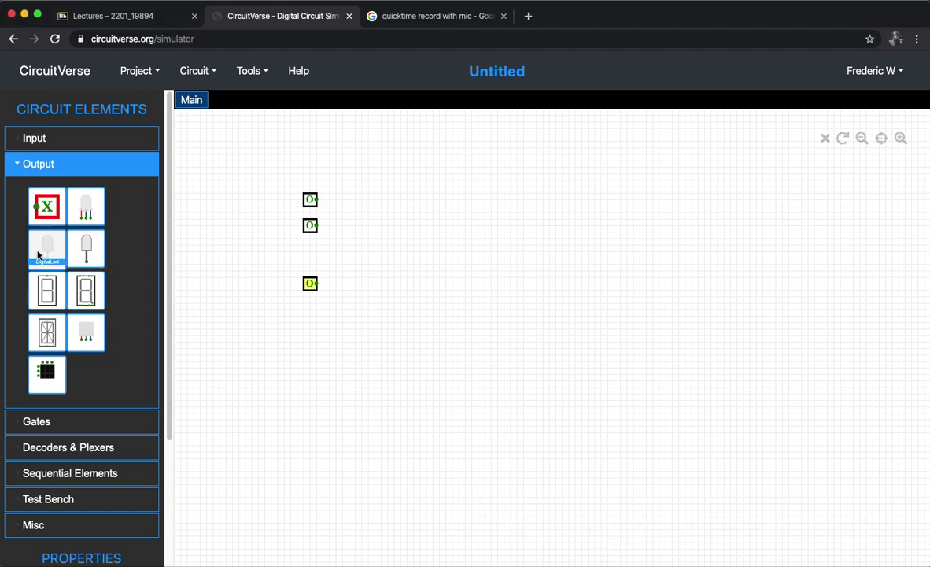
Drag three Digital LEDs onto the right of the canvas and stagger them diagonally upward
{"action": "left_click_drag", "start_coordinate": [63, 247], "coordinate": [592, 177]}
{"action": "left_click_drag", "start_coordinate": [98, 256], "coordinate": [596, 224]}
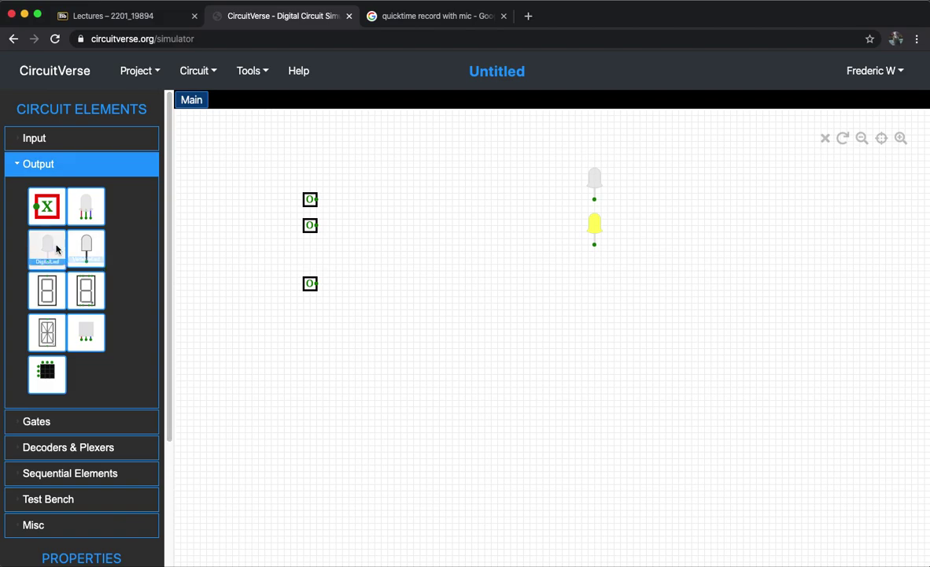
{"action": "left_click_drag", "start_coordinate": [47, 237], "coordinate": [594, 263]}
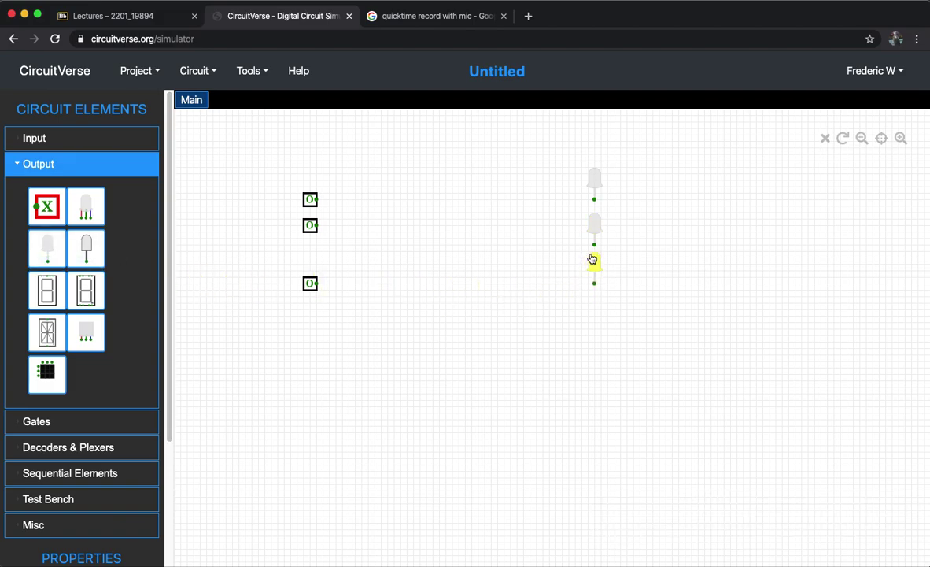
{"action": "left_click_drag", "start_coordinate": [593, 189], "coordinate": [594, 176]}
{"action": "left_click_drag", "start_coordinate": [595, 226], "coordinate": [614, 183]}
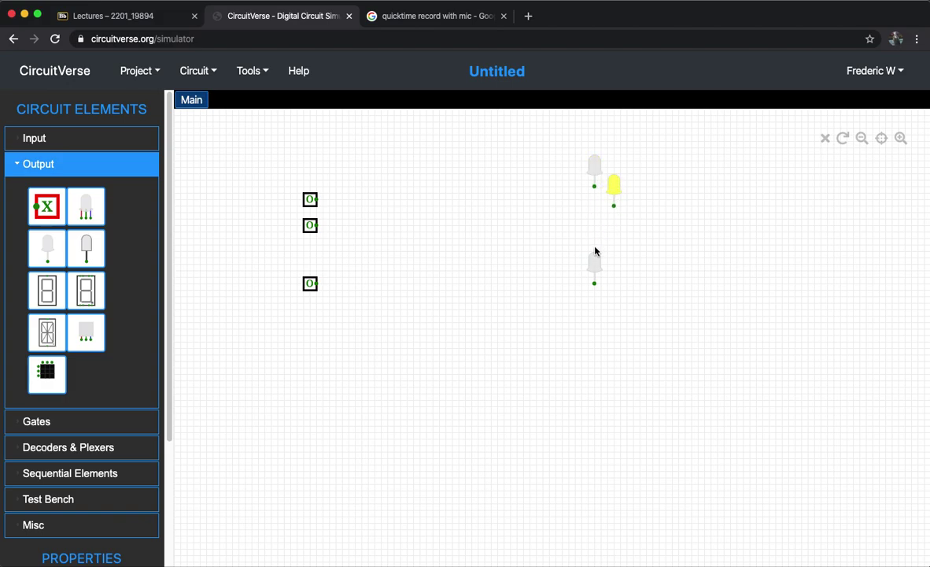
{"action": "left_click_drag", "start_coordinate": [596, 261], "coordinate": [636, 214]}
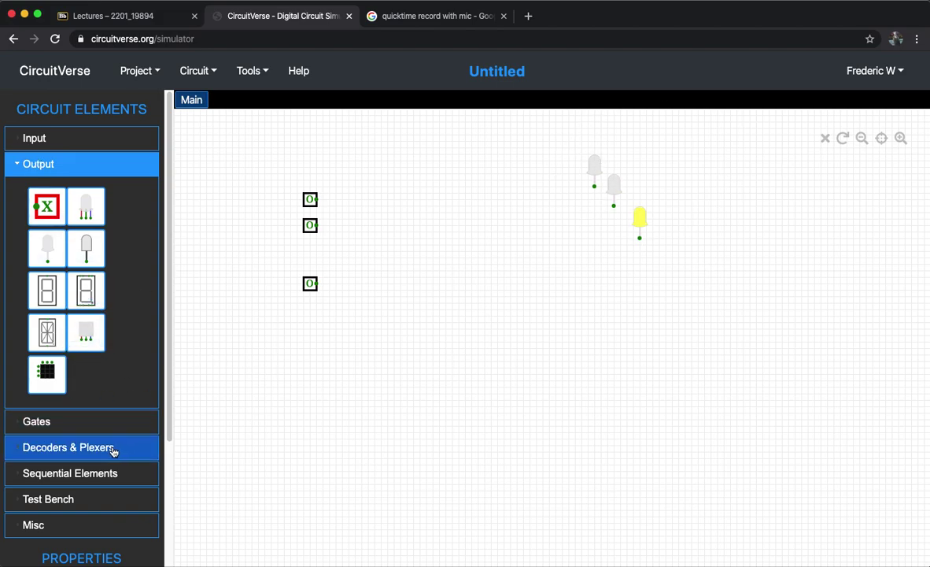
Place two AND gates, a NOT gate and an OR gate, then wire the top AND's upper input
{"action": "left_click", "coordinate": [68, 432]}
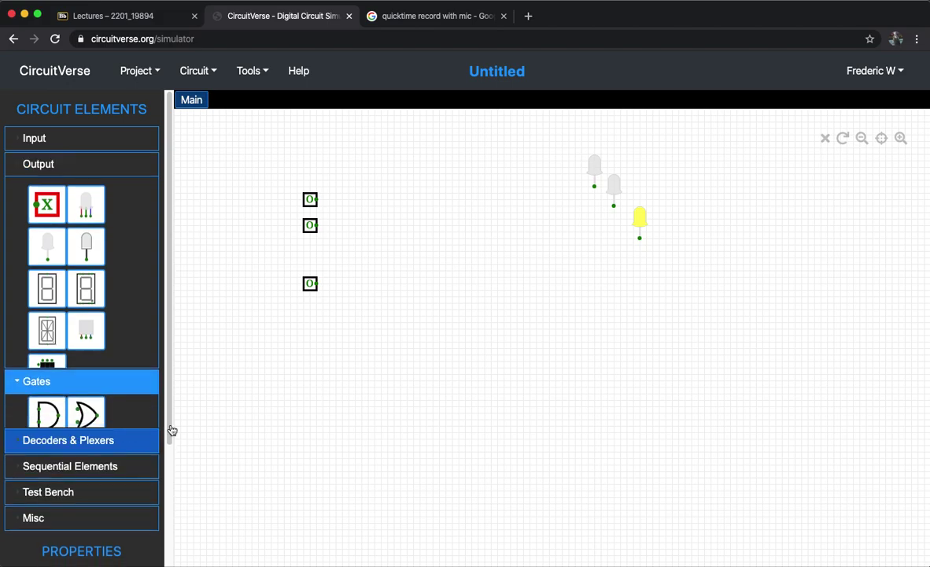
{"action": "left_click", "coordinate": [46, 232]}
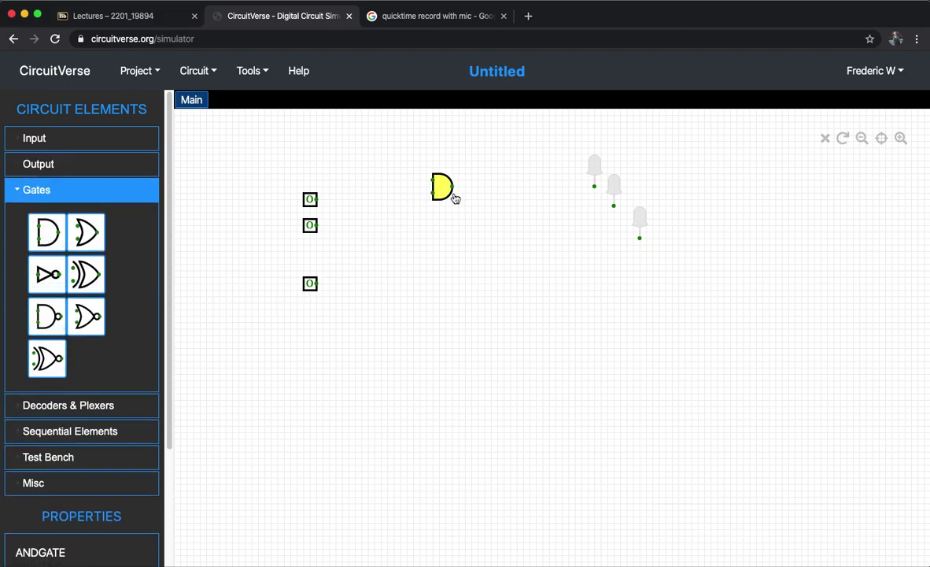
{"action": "left_click", "coordinate": [470, 202]}
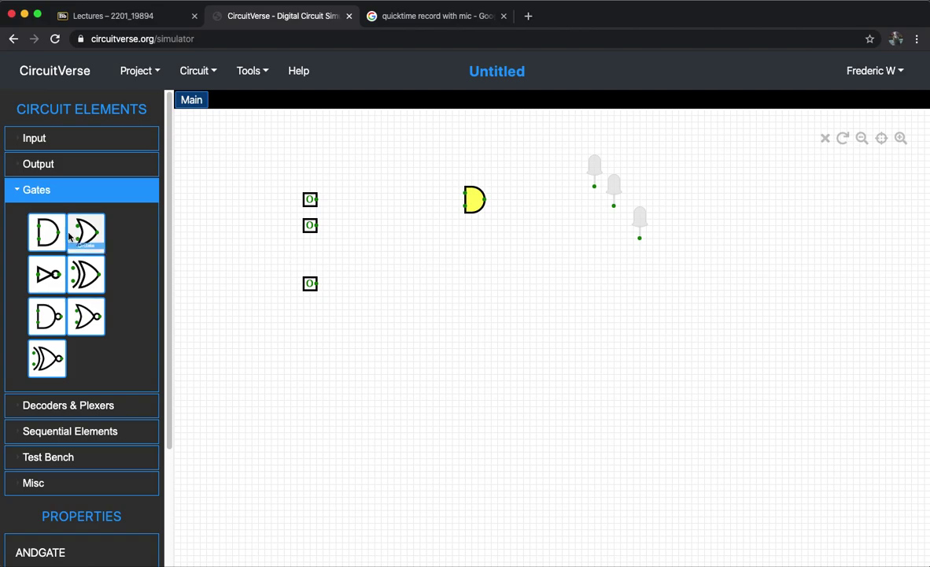
{"action": "left_click", "coordinate": [46, 232]}
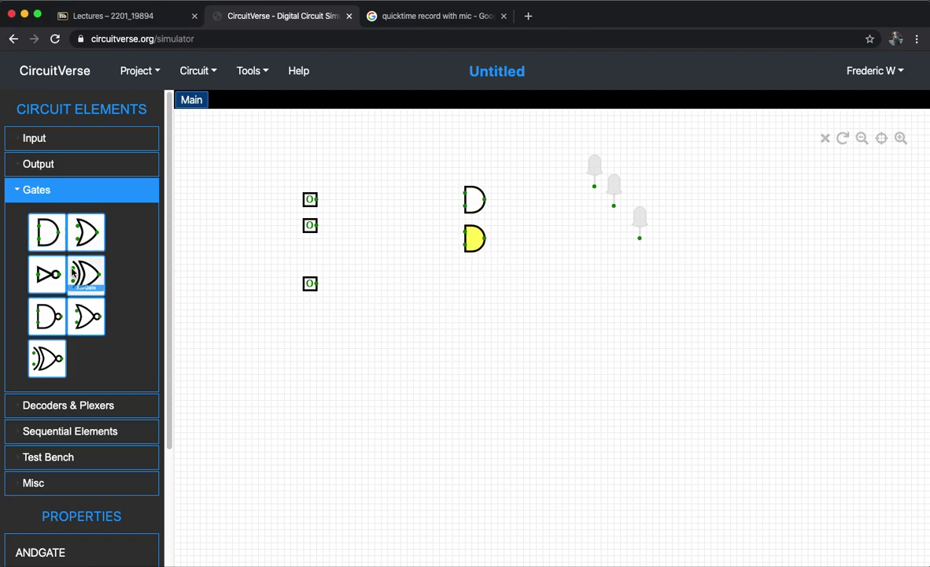
{"action": "left_click", "coordinate": [47, 274]}
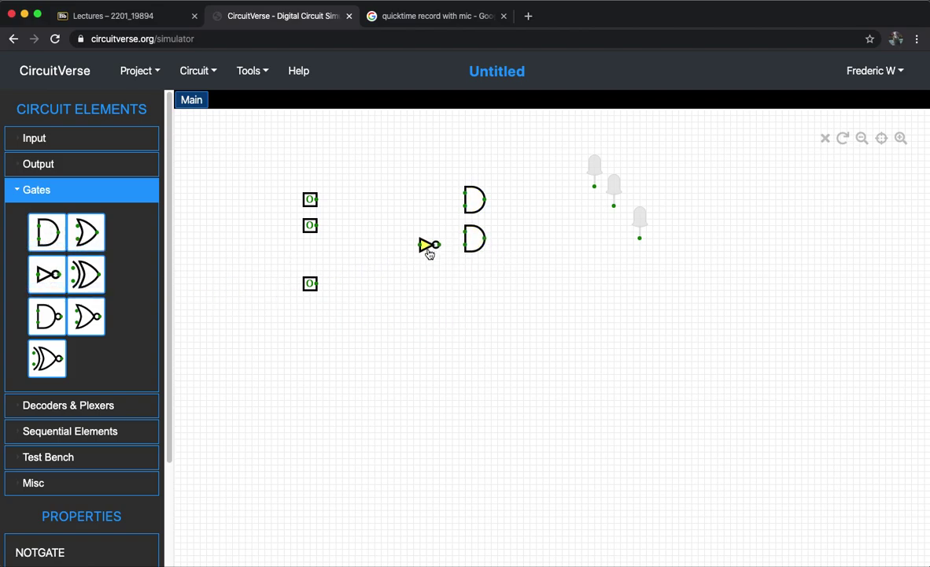
{"action": "left_click", "coordinate": [85, 233]}
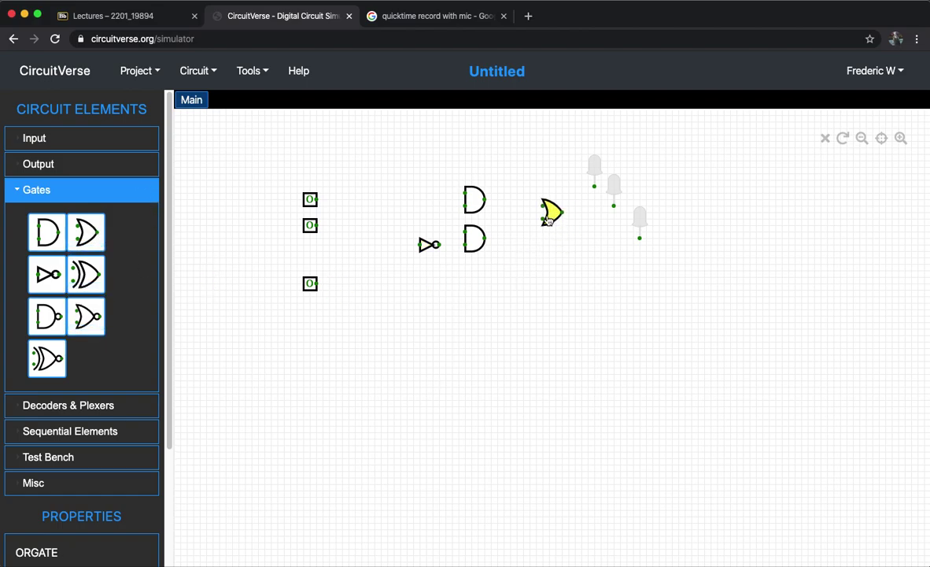
{"action": "left_click", "coordinate": [546, 218]}
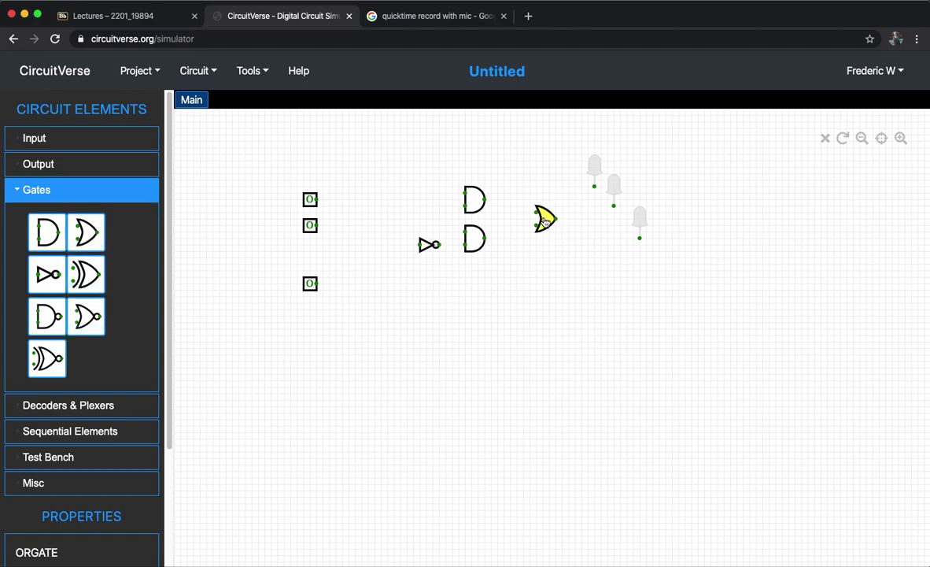
{"action": "left_click_drag", "start_coordinate": [465, 193], "coordinate": [338, 198]}
Wire the top and middle inputs to the AND gates, deleting a stray wire node
{"action": "left_click", "coordinate": [309, 201]}
{"action": "left_click_drag", "start_coordinate": [466, 232], "coordinate": [322, 226]}
{"action": "left_click", "coordinate": [309, 225]}
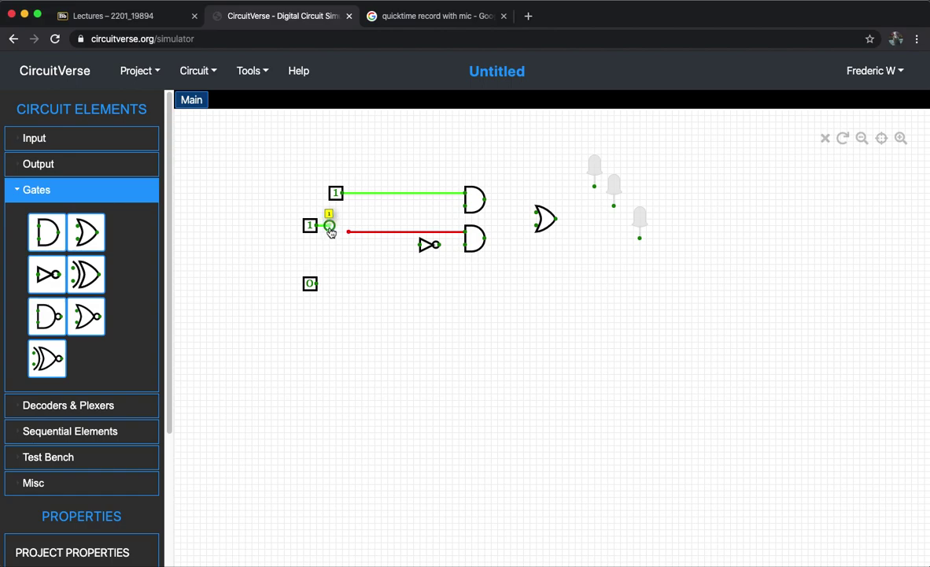
{"action": "right_click", "coordinate": [329, 234]}
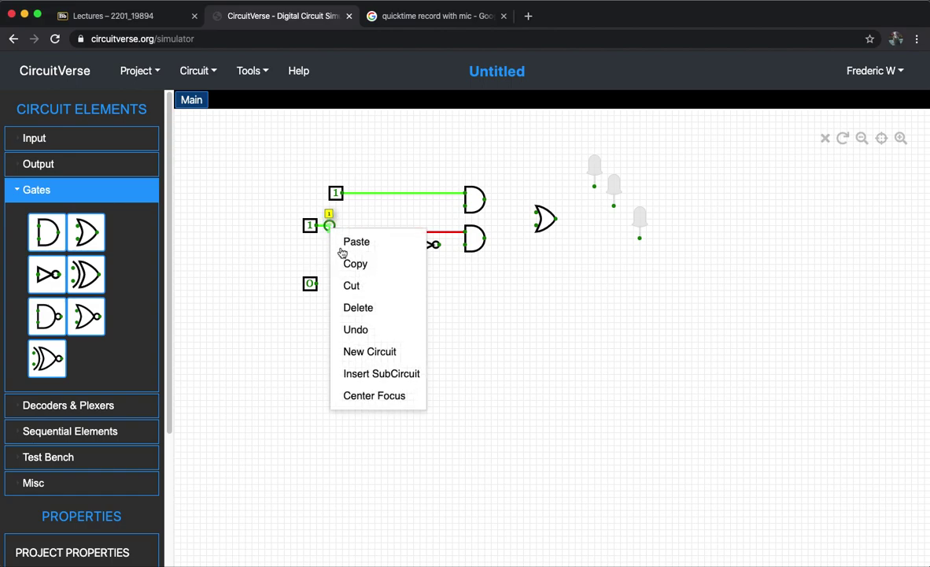
{"action": "left_click", "coordinate": [370, 310]}
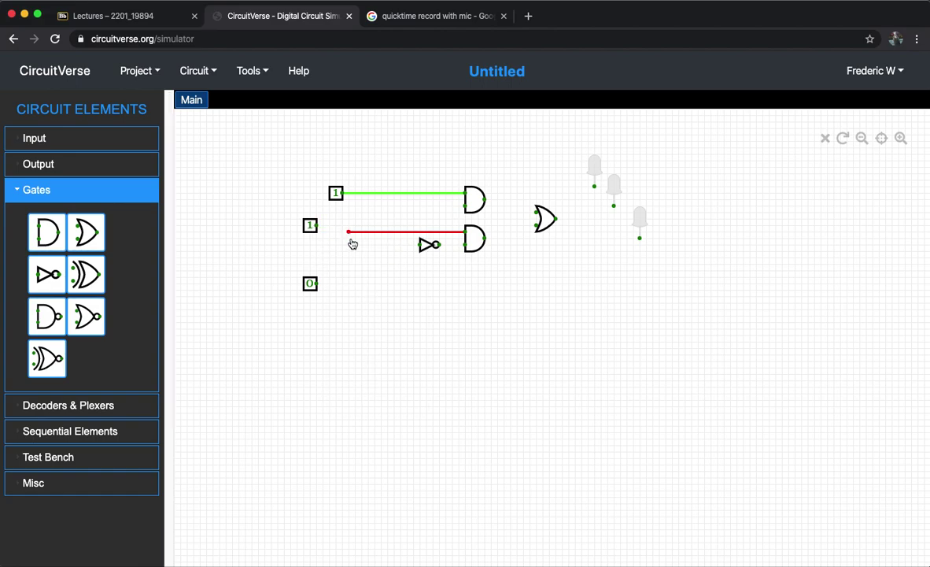
{"action": "left_click_drag", "start_coordinate": [310, 226], "coordinate": [333, 232]}
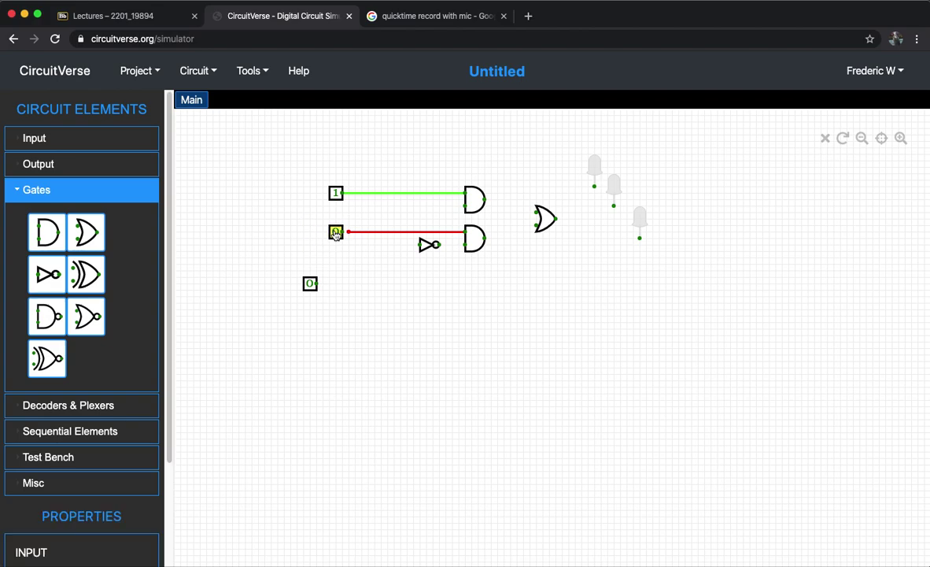
{"action": "left_click", "coordinate": [348, 227]}
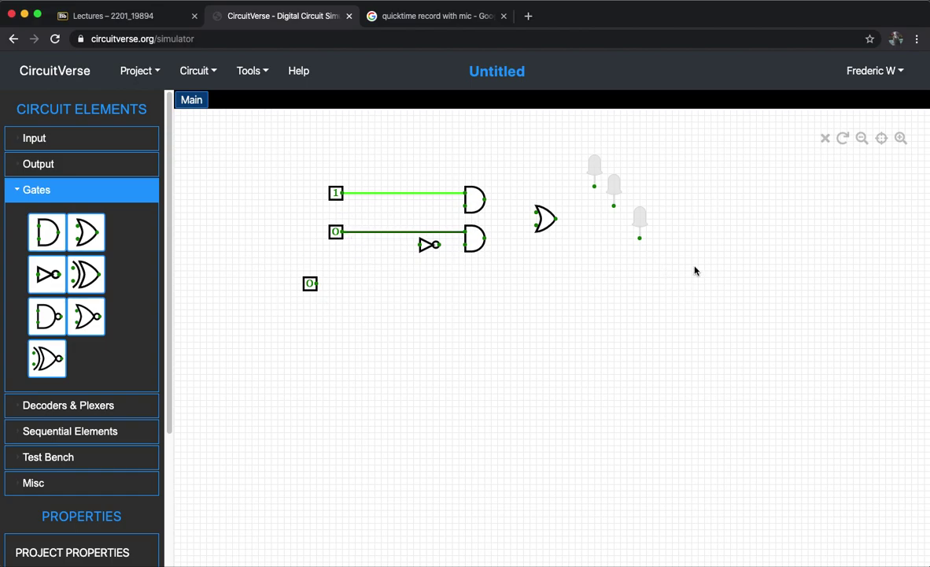
Wire the bottom input to the NOT gate and the top AND output to the OR gate
{"action": "left_click_drag", "start_coordinate": [312, 291], "coordinate": [465, 245]}
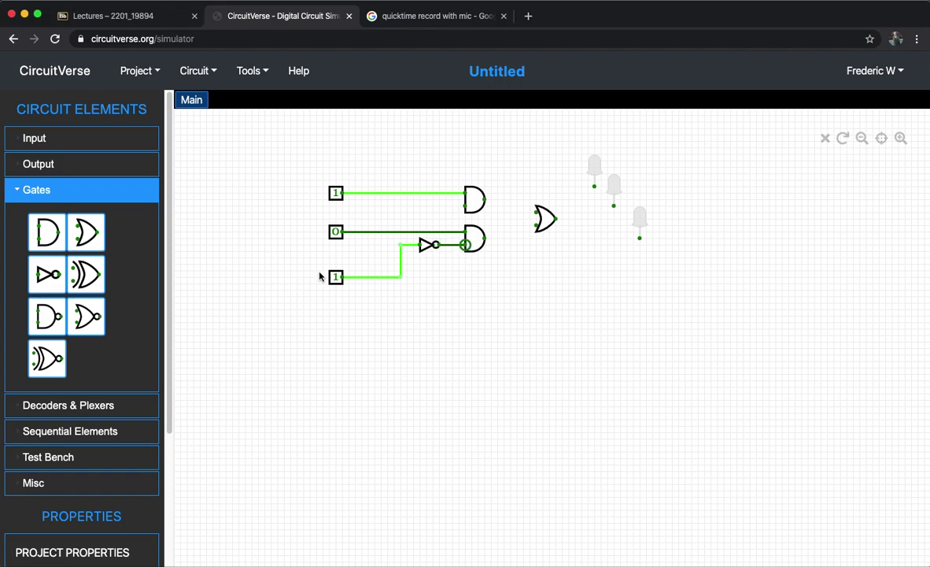
{"action": "left_click_drag", "start_coordinate": [400, 245], "coordinate": [465, 205]}
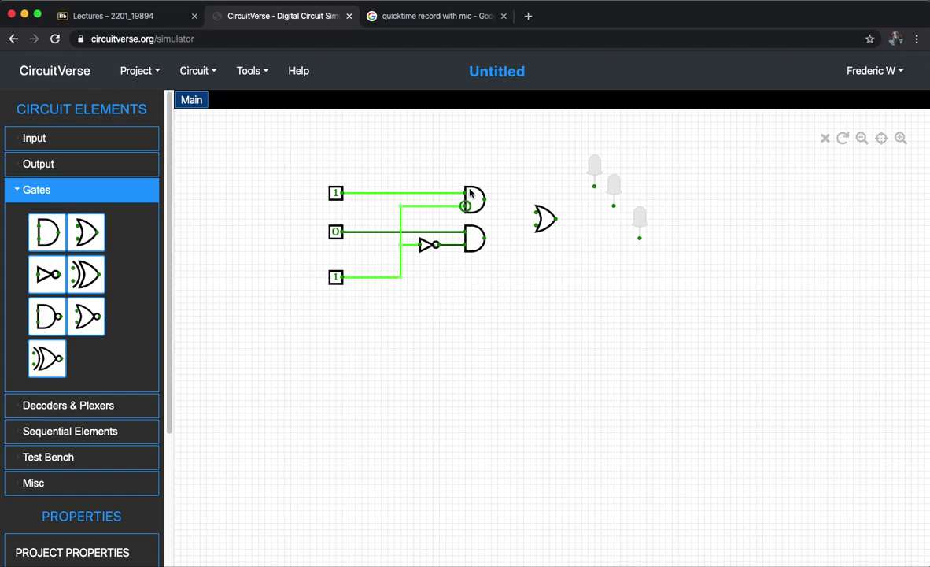
{"action": "left_click_drag", "start_coordinate": [486, 200], "coordinate": [485, 238]}
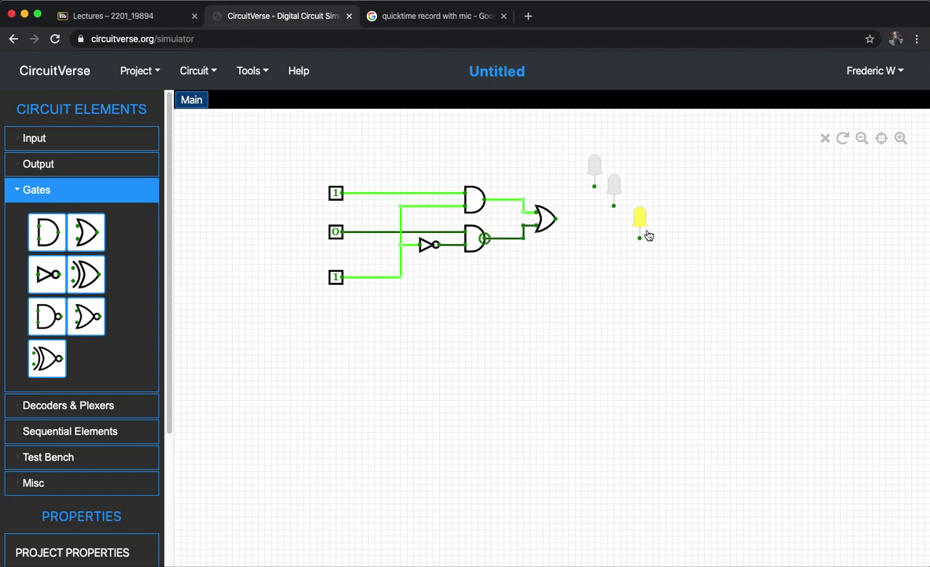
Move one LED onto the OR gate's output and another onto the top input's wire
{"action": "left_click", "coordinate": [531, 301]}
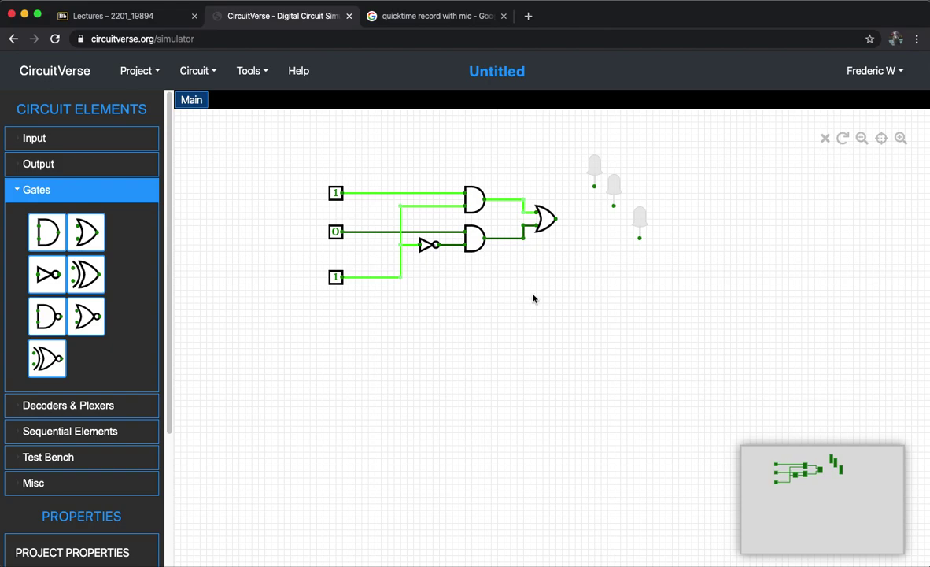
{"action": "mouse_move", "coordinate": [599, 171]}
{"action": "left_mouse_down"}
{"action": "mouse_move", "coordinate": [594, 218]}
{"action": "mouse_move", "coordinate": [557, 219]}
{"action": "left_mouse_up"}
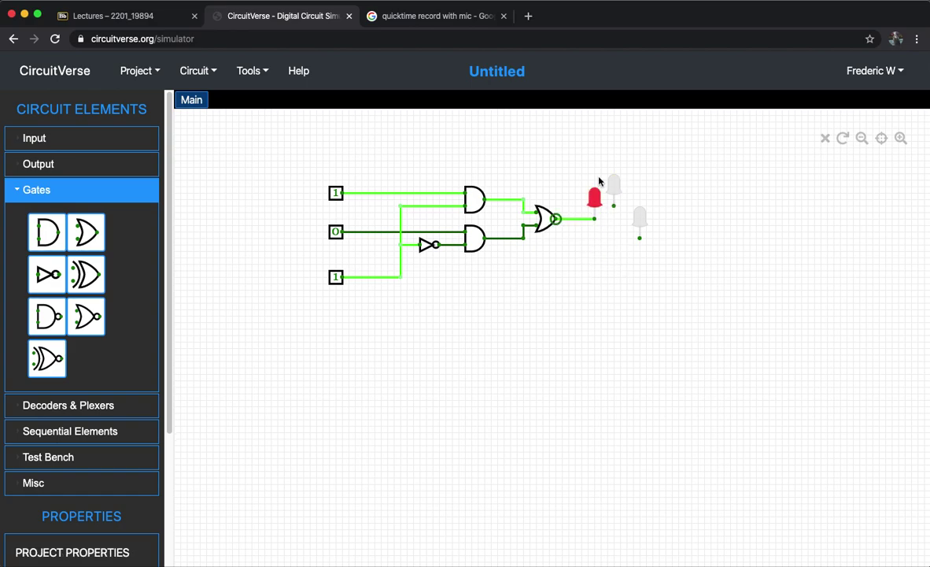
{"action": "left_click_drag", "start_coordinate": [614, 184], "coordinate": [378, 167]}
{"action": "left_click", "coordinate": [353, 205]}
Put LEDs on the middle and bottom input wires
{"action": "left_click_drag", "start_coordinate": [640, 224], "coordinate": [376, 208]}
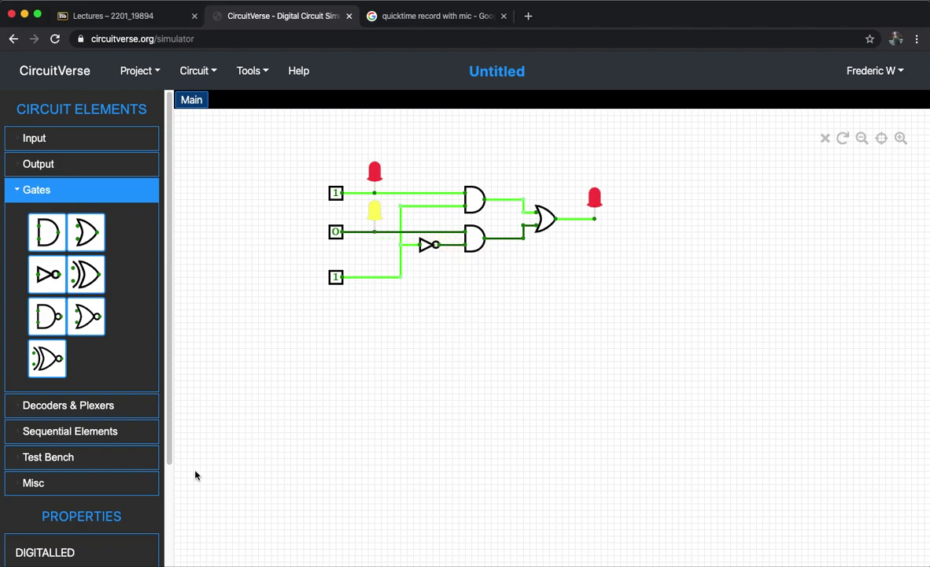
{"action": "left_click", "coordinate": [44, 165]}
{"action": "left_click_drag", "start_coordinate": [59, 260], "coordinate": [375, 256]}
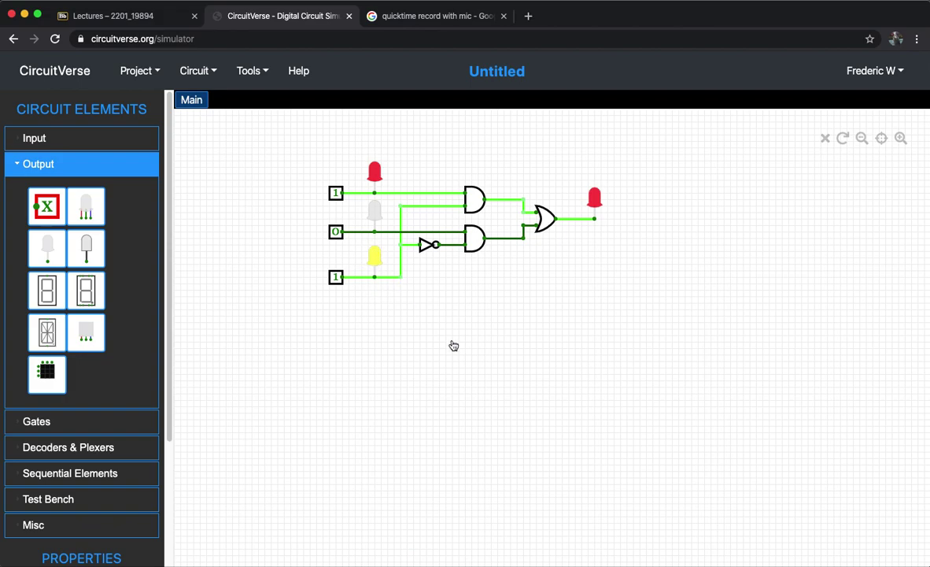
Toggle the top and middle inputs repeatedly to test the multiplexer output
{"action": "left_click", "coordinate": [509, 328]}
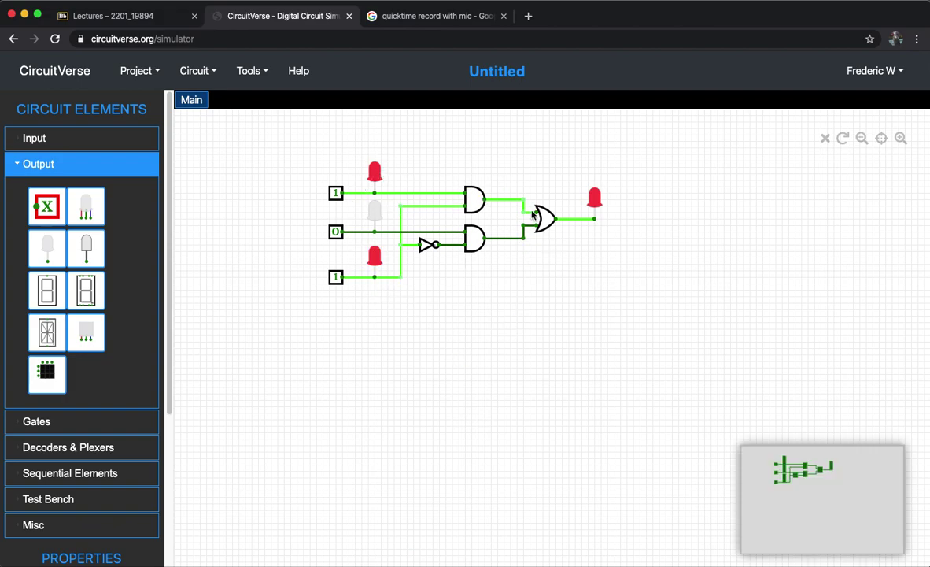
{"action": "left_click", "coordinate": [336, 231]}
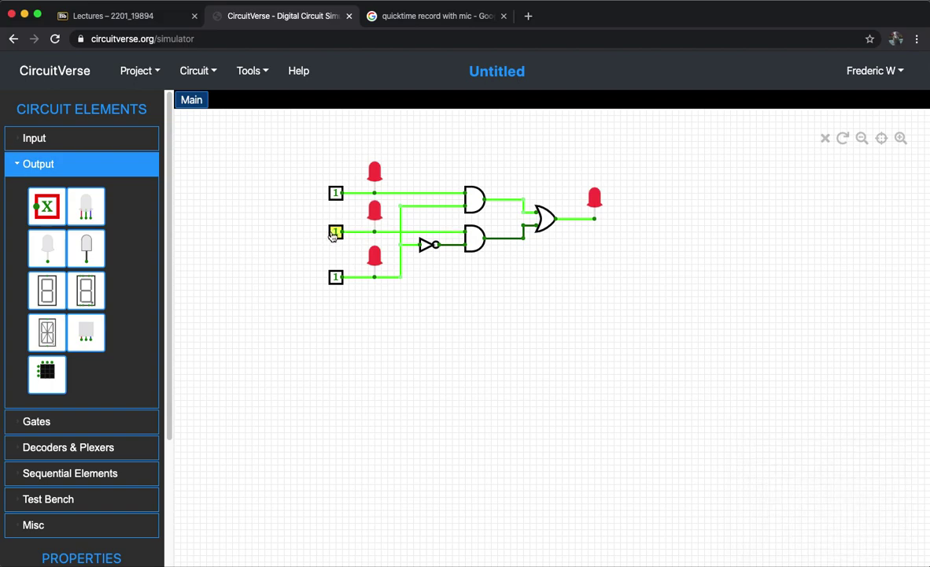
{"action": "left_click", "coordinate": [336, 232]}
{"action": "left_click", "coordinate": [336, 194]}
{"action": "left_click", "coordinate": [336, 194]}
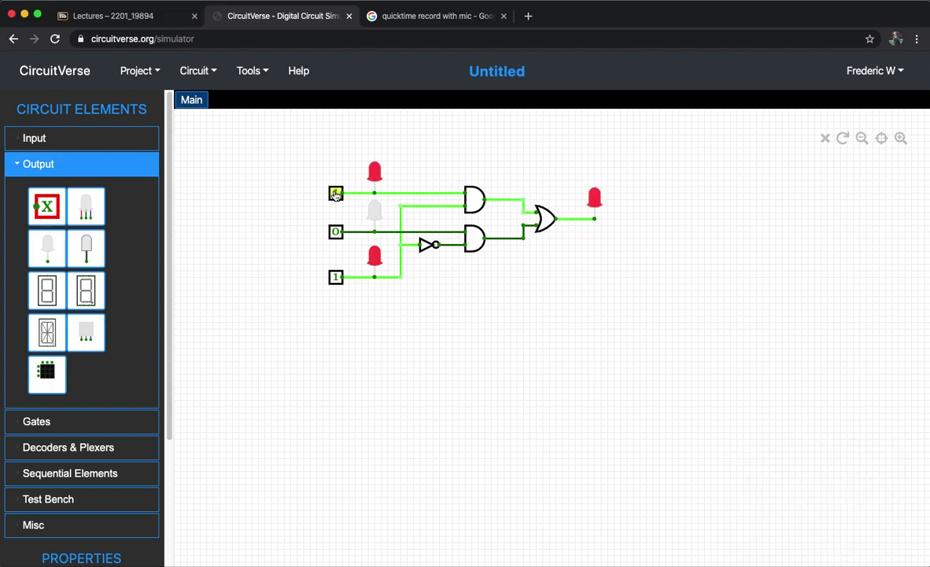
{"action": "left_click", "coordinate": [336, 194]}
{"action": "left_click", "coordinate": [336, 194]}
{"action": "left_click", "coordinate": [336, 194]}
{"action": "left_click", "coordinate": [336, 194]}
{"action": "left_click", "coordinate": [336, 232]}
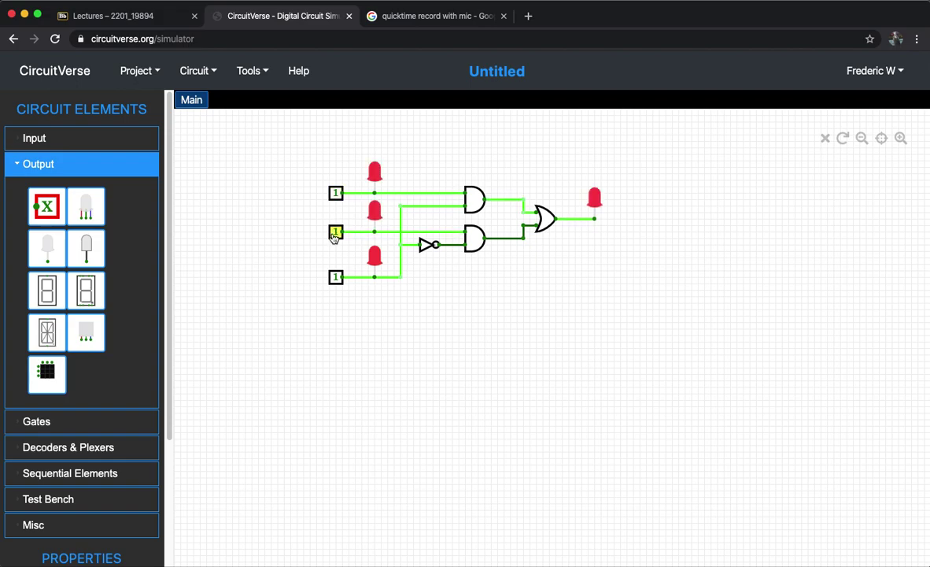
{"action": "left_click", "coordinate": [336, 231]}
{"action": "left_click", "coordinate": [336, 193]}
{"action": "left_click", "coordinate": [336, 277]}
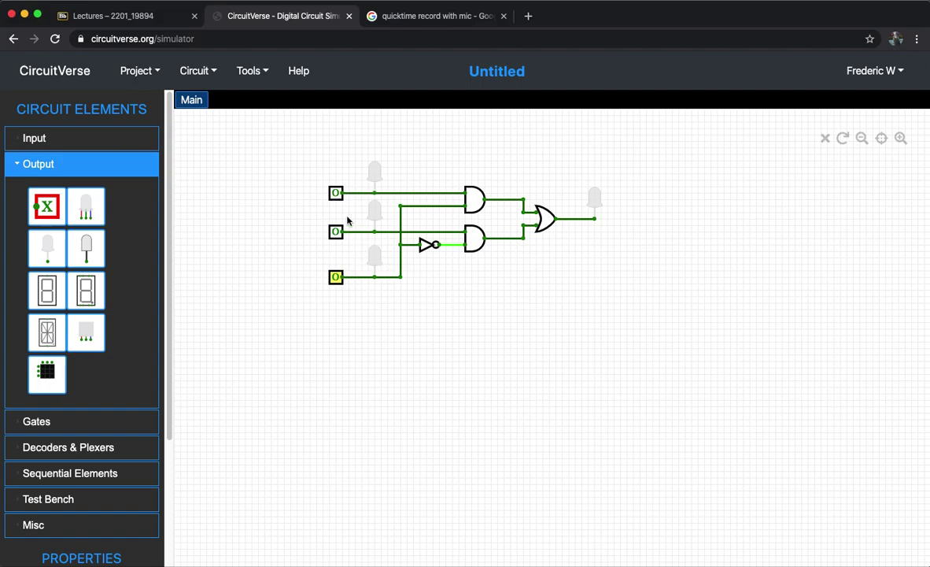
{"action": "left_click", "coordinate": [337, 193]}
{"action": "left_click", "coordinate": [336, 193]}
{"action": "left_click", "coordinate": [337, 232]}
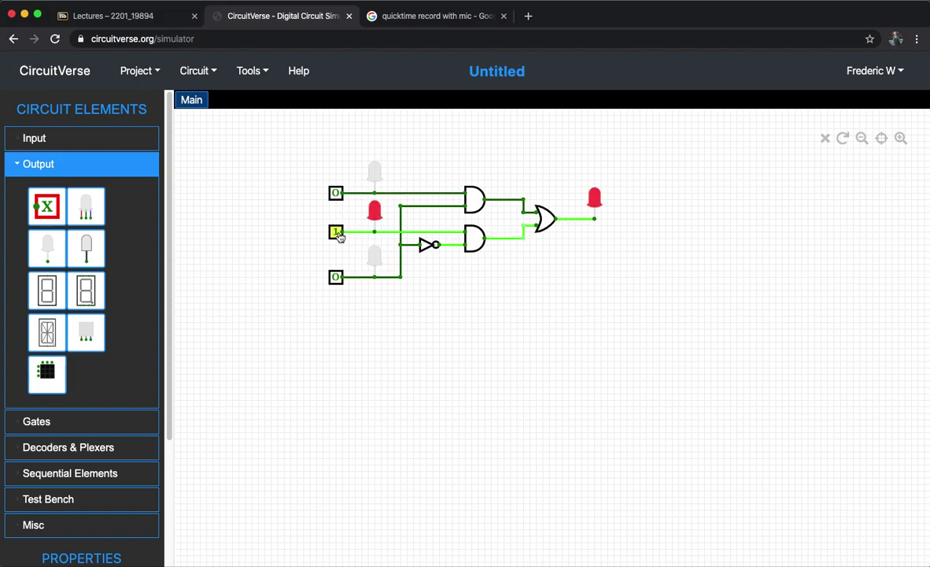
{"action": "left_click", "coordinate": [337, 232]}
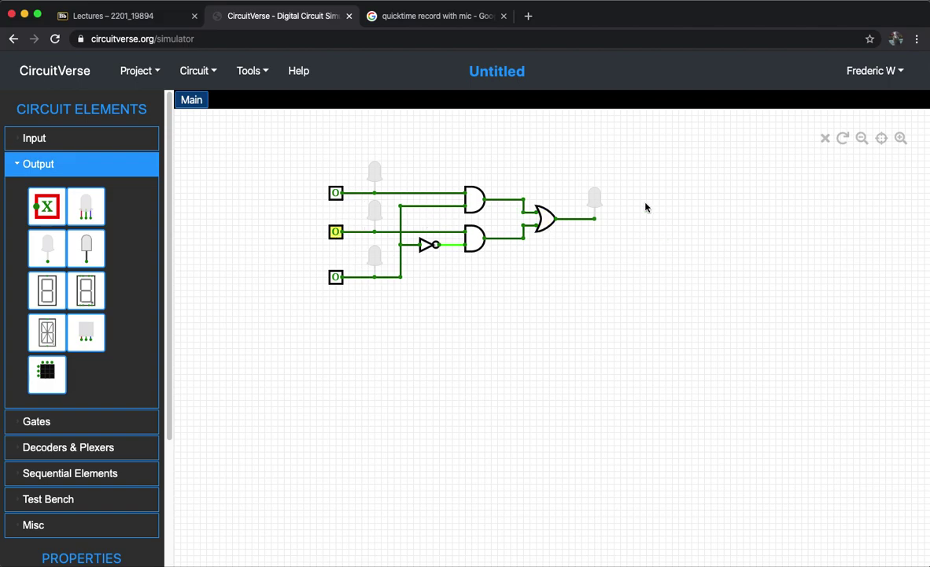
{"action": "left_click", "coordinate": [336, 233]}
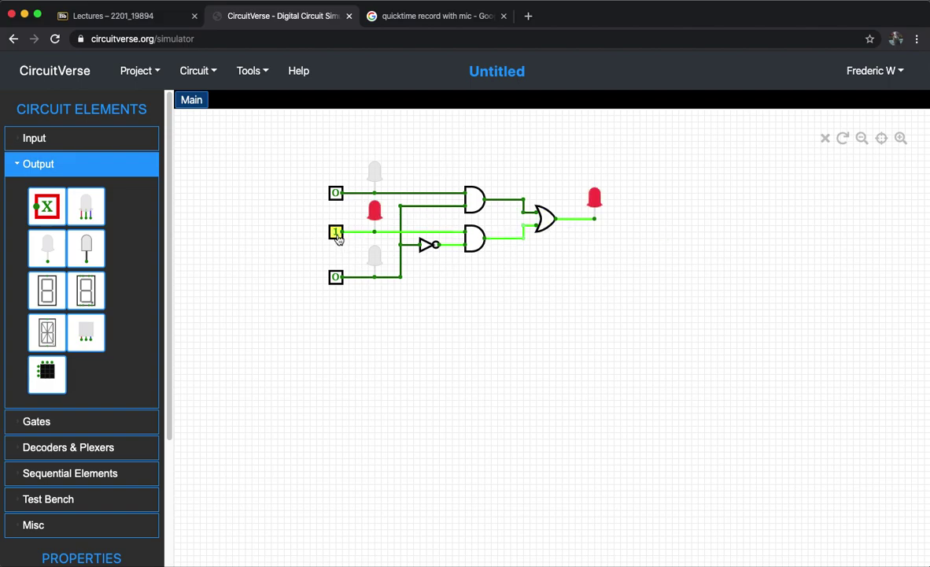
{"action": "left_click", "coordinate": [336, 233]}
{"action": "left_click", "coordinate": [336, 233]}
{"action": "left_click", "coordinate": [337, 233]}
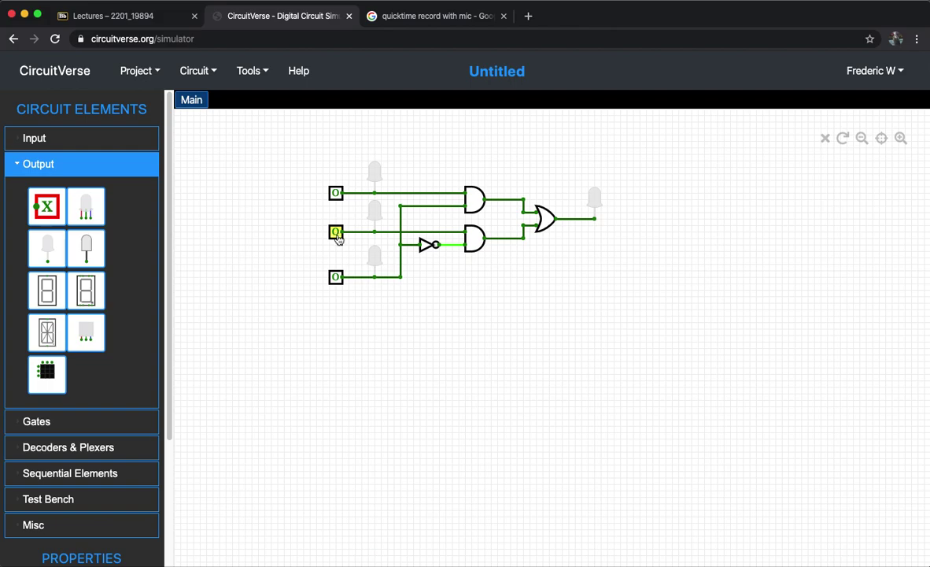
{"action": "left_click", "coordinate": [336, 233]}
{"action": "left_click", "coordinate": [336, 233]}
{"action": "left_click", "coordinate": [336, 233]}
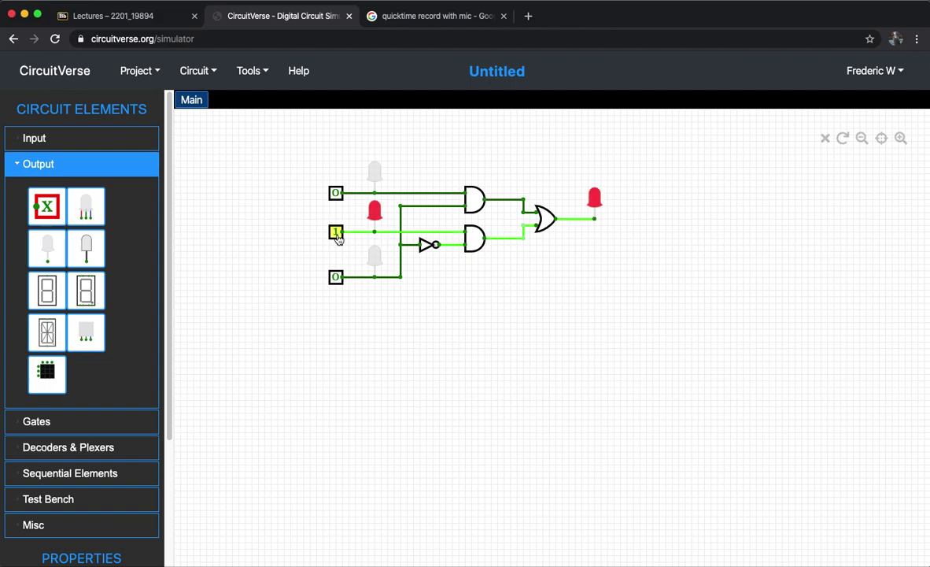
{"action": "left_click", "coordinate": [336, 233]}
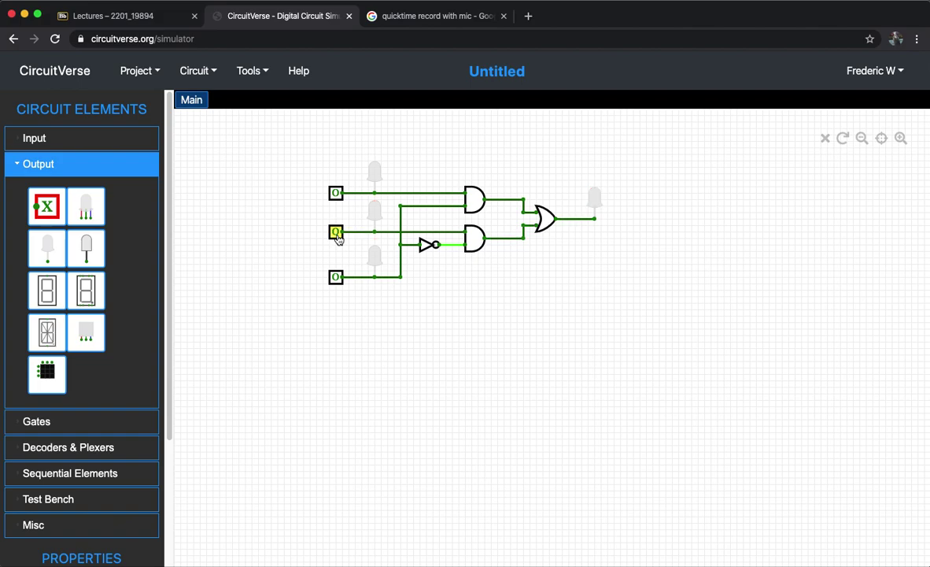
Retest with the bottom input on, finishing with all three inputs at 1
{"action": "left_click", "coordinate": [336, 193]}
{"action": "left_click", "coordinate": [336, 193]}
{"action": "left_click", "coordinate": [336, 193]}
{"action": "left_click", "coordinate": [336, 193]}
{"action": "left_click", "coordinate": [336, 279]}
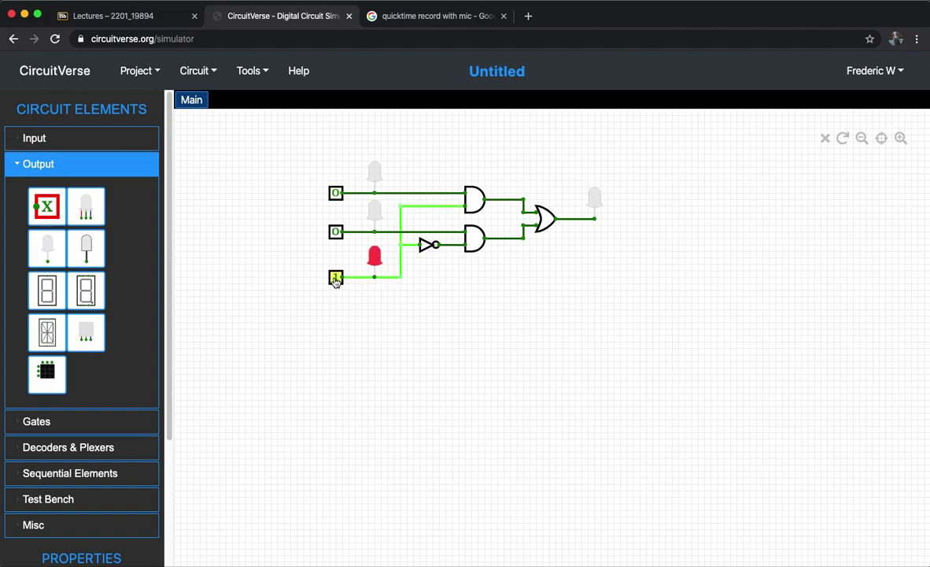
{"action": "left_click", "coordinate": [336, 234]}
{"action": "left_click", "coordinate": [337, 233]}
{"action": "left_click", "coordinate": [336, 193]}
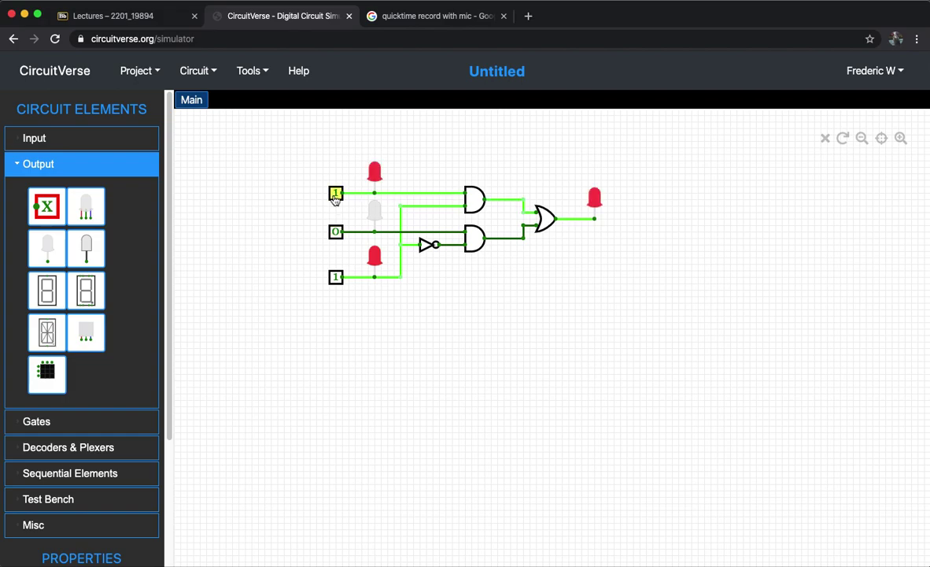
{"action": "left_click", "coordinate": [336, 193]}
{"action": "left_click", "coordinate": [336, 194]}
{"action": "left_click", "coordinate": [336, 231]}
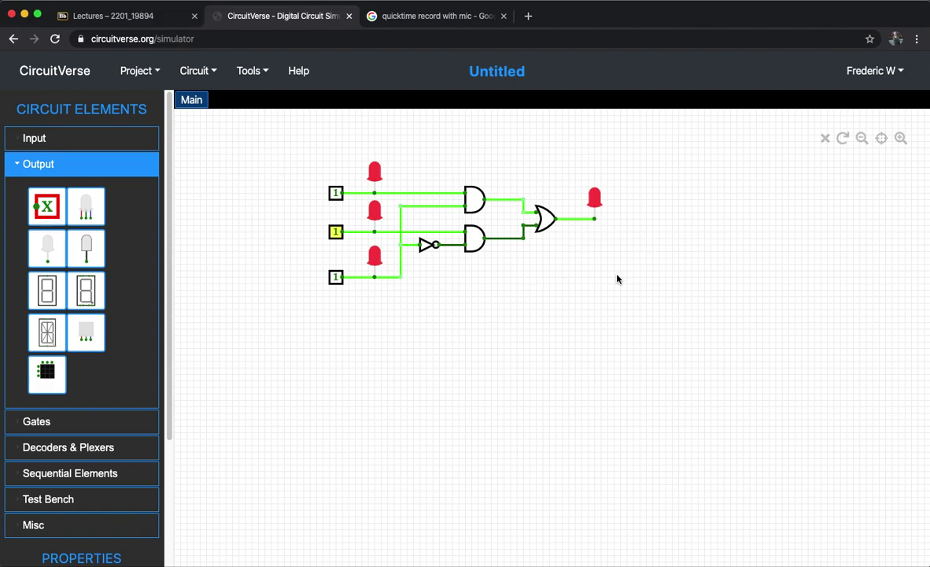
{"action": "left_click", "coordinate": [598, 224]}
Set the output LED's Color property to Green
{"action": "scroll", "coordinate": [77, 397], "scroll_direction": "down", "scroll_amount": 5}
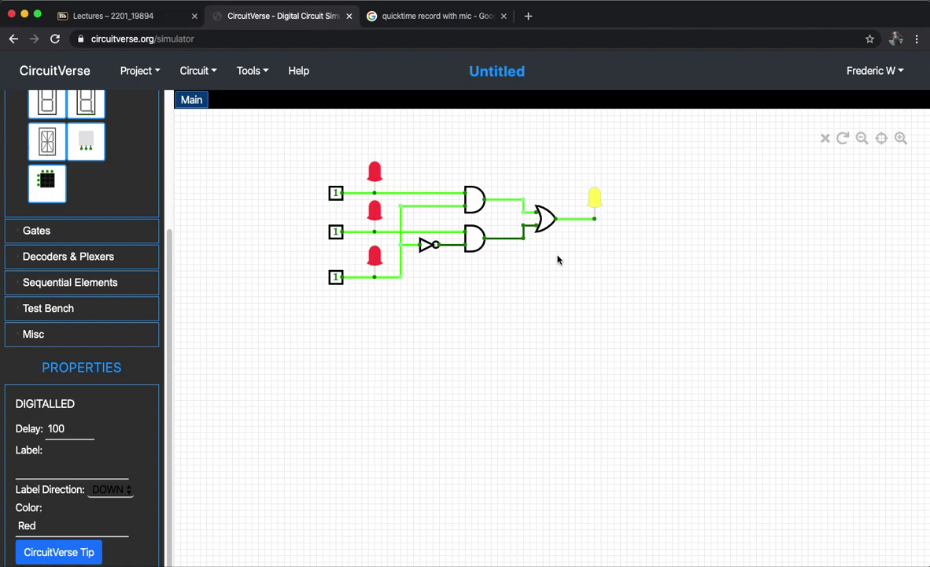
{"action": "left_click_drag", "start_coordinate": [41, 524], "coordinate": [7, 525]}
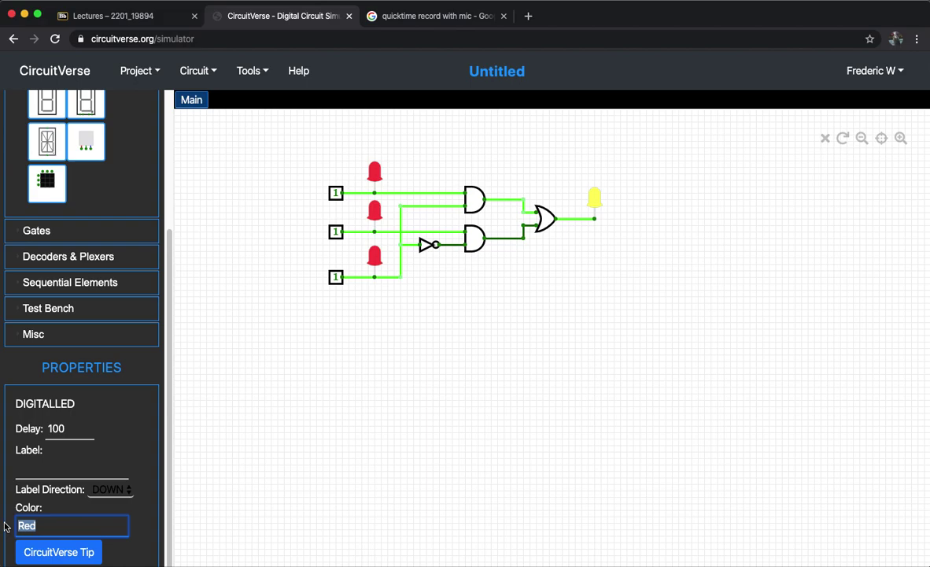
{"action": "type", "text": "Green"}
{"action": "left_click", "coordinate": [373, 260]}
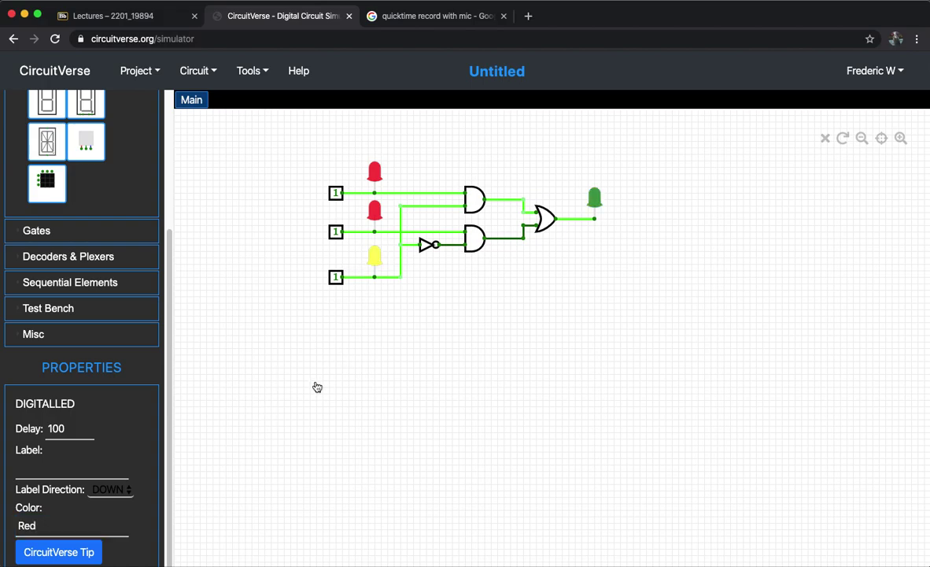
Set the bottom input-line LED's Color to Yellow, then inspect each input's properties
{"action": "left_click_drag", "start_coordinate": [46, 525], "coordinate": [3, 526]}
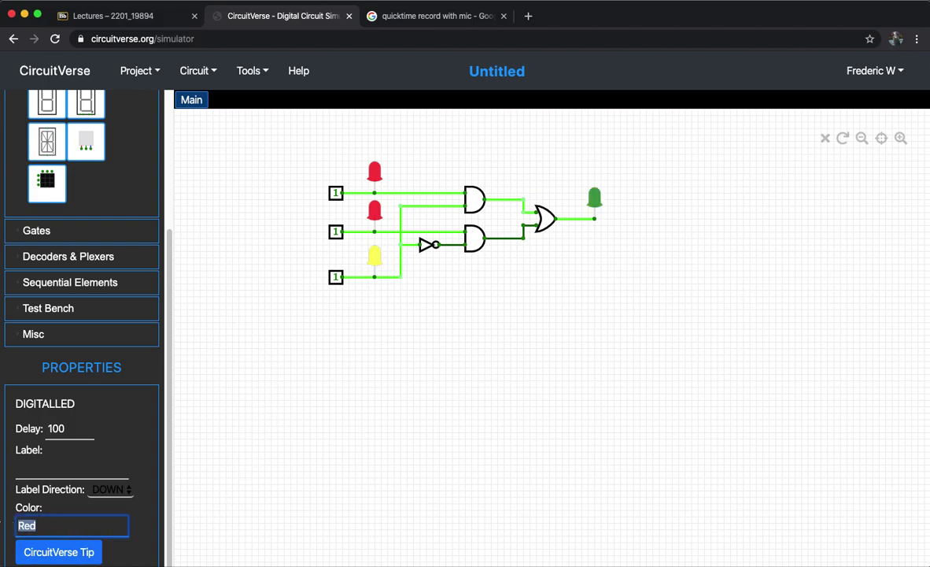
{"action": "type", "text": "Yellow"}
{"action": "left_click", "coordinate": [262, 437]}
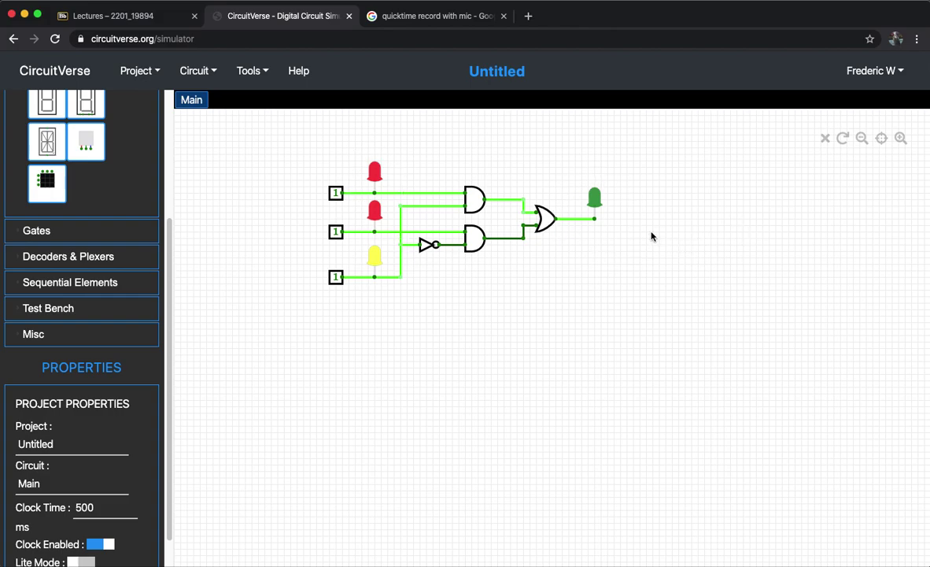
{"action": "left_click", "coordinate": [336, 279]}
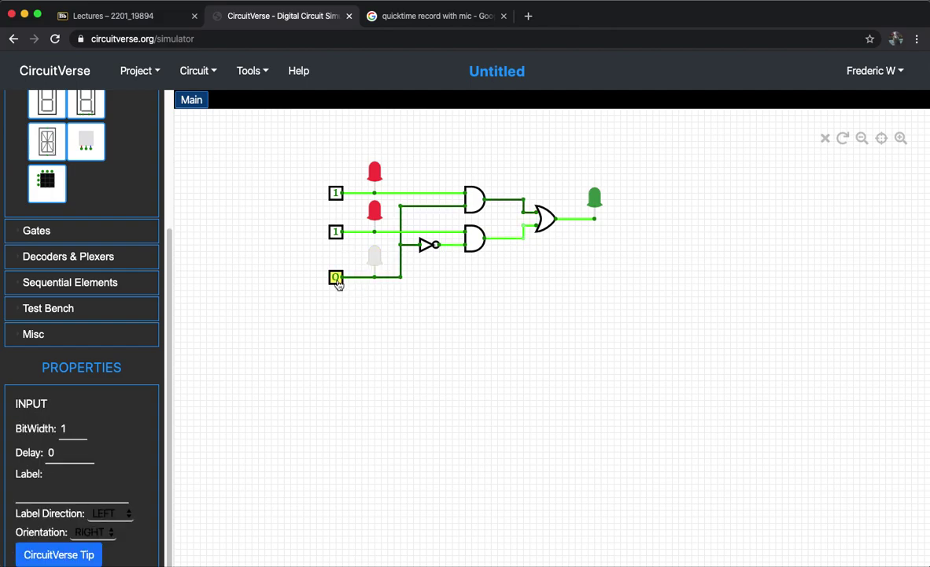
{"action": "left_click", "coordinate": [337, 233]}
{"action": "left_click", "coordinate": [337, 195]}
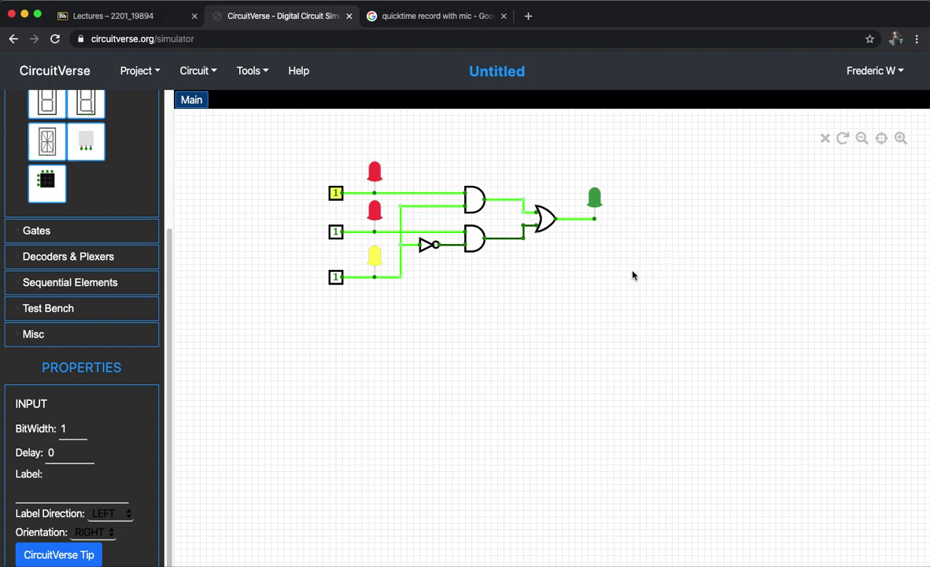
{"action": "scroll", "coordinate": [118, 276], "scroll_direction": "up", "scroll_amount": 3}
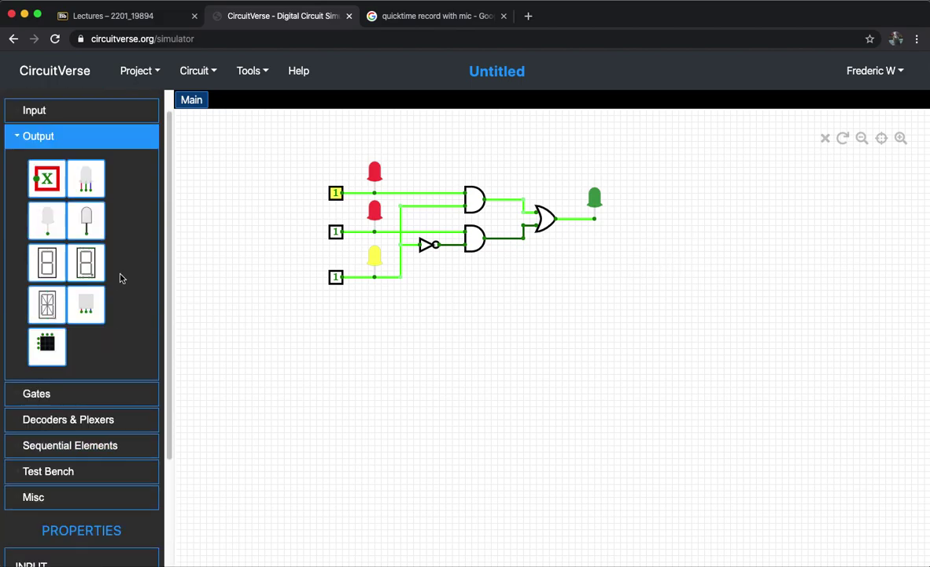
Place a Clock from Sequential Elements below the multiplexer
{"action": "scroll", "coordinate": [89, 430], "scroll_direction": "down", "scroll_amount": 1}
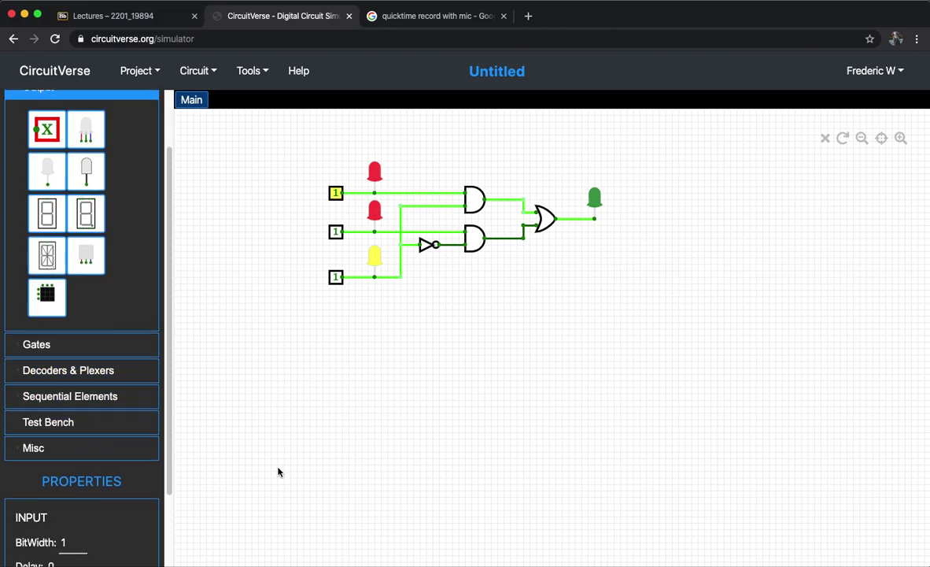
{"action": "left_click", "coordinate": [34, 404]}
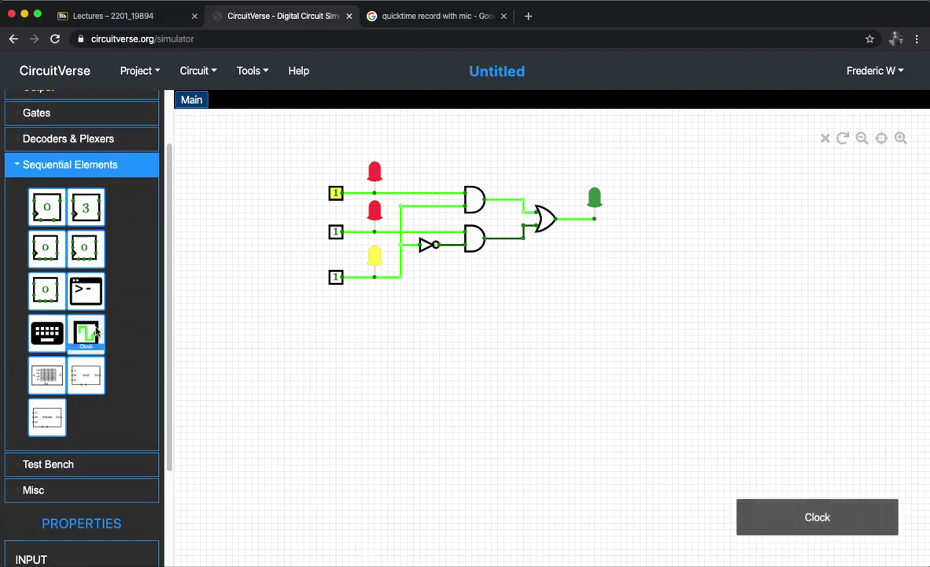
{"action": "left_click", "coordinate": [88, 333]}
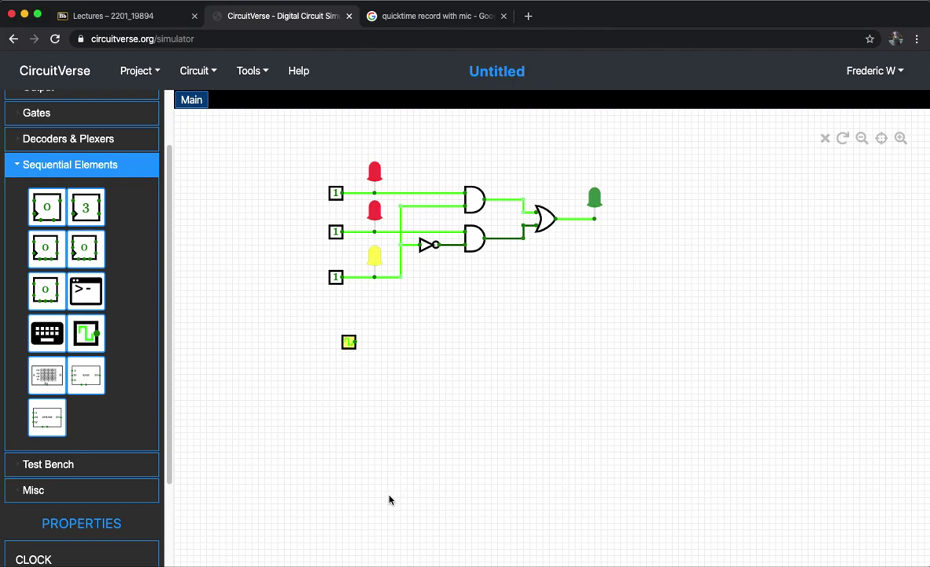
Add an LED beside the clock and wire the clock's output to it so it blinks
{"action": "left_click", "coordinate": [48, 143]}
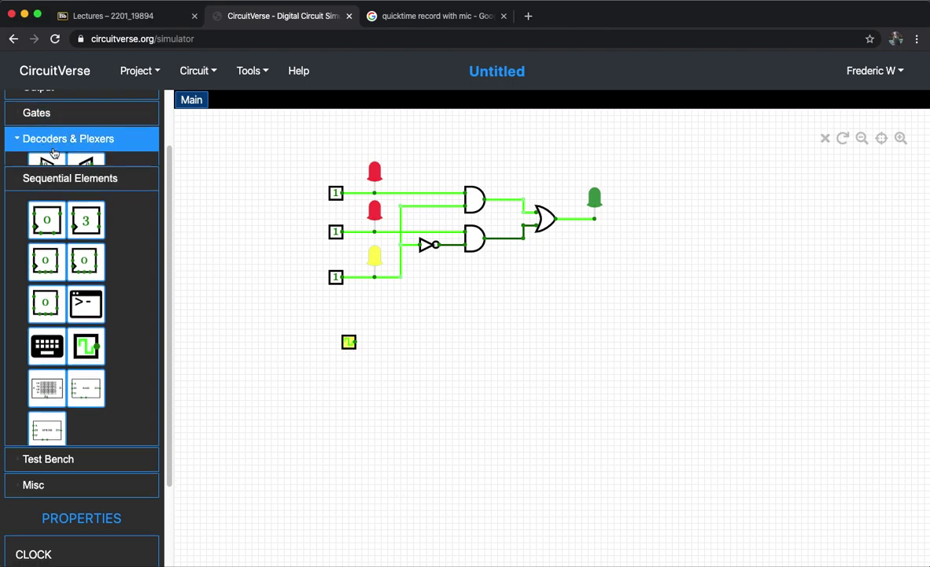
{"action": "scroll", "coordinate": [55, 157], "scroll_direction": "up", "scroll_amount": 2}
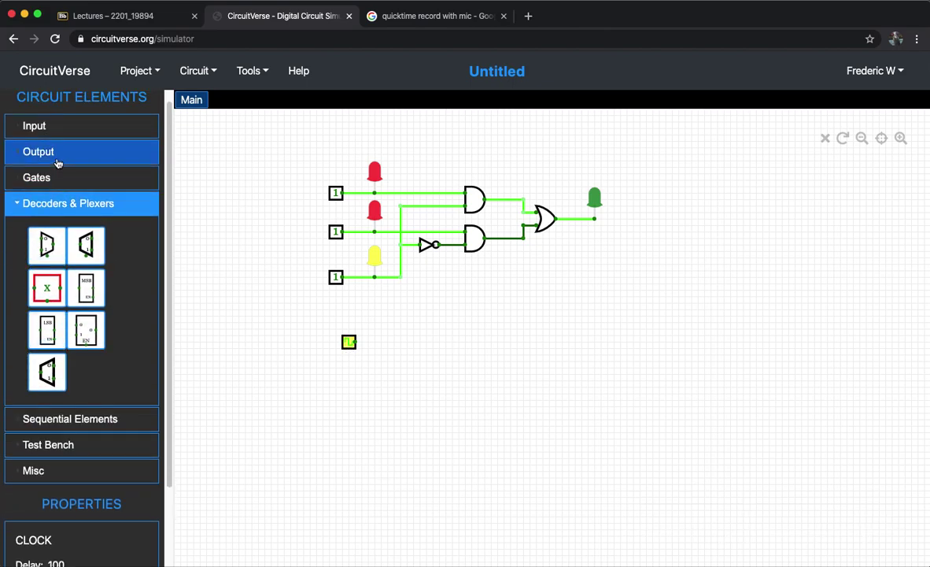
{"action": "left_click", "coordinate": [57, 153]}
{"action": "left_click", "coordinate": [44, 232]}
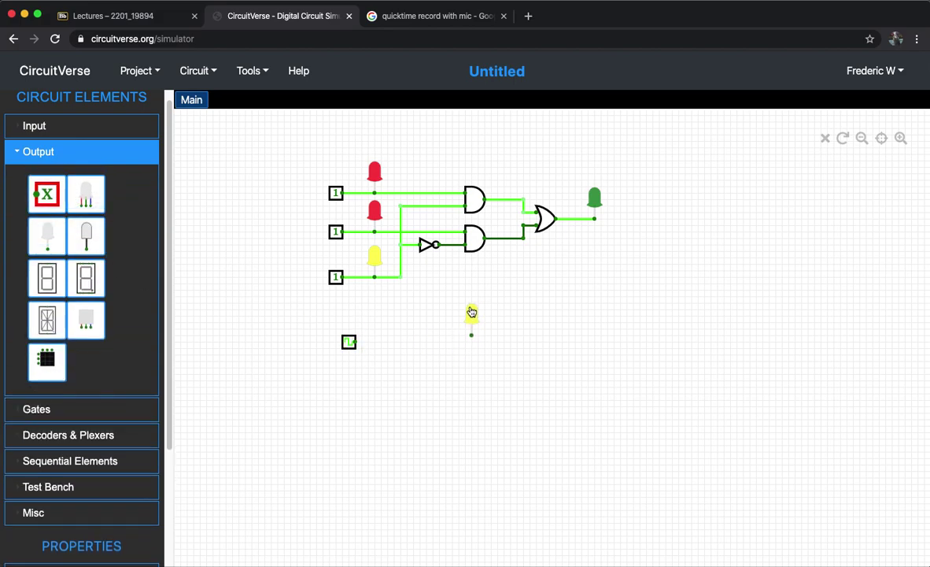
{"action": "left_click_drag", "start_coordinate": [353, 345], "coordinate": [471, 341]}
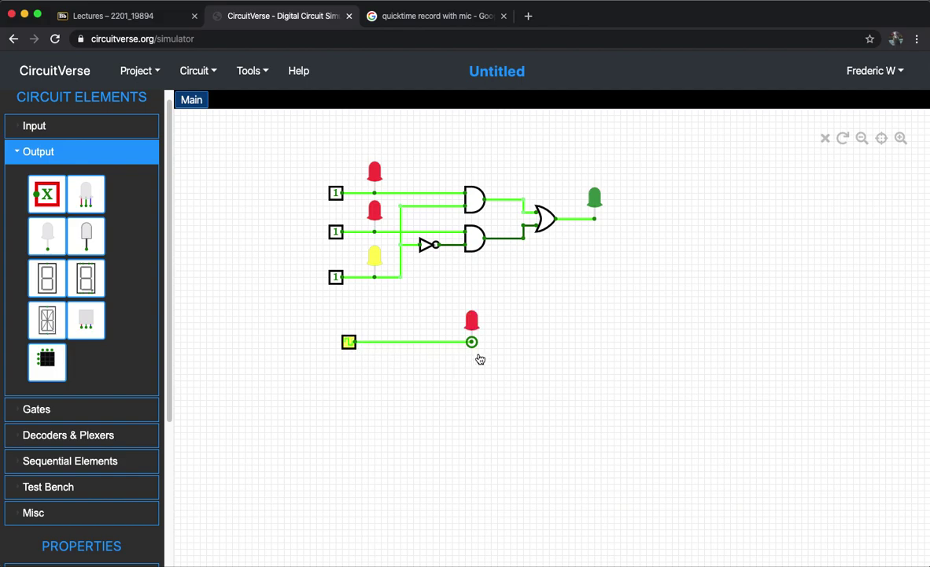
{"action": "left_click", "coordinate": [427, 329]}
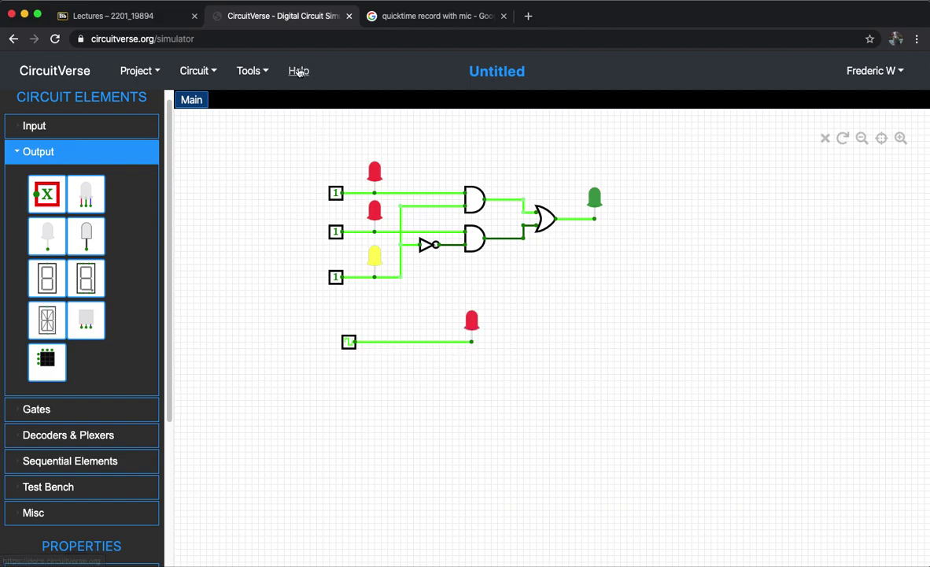
{"action": "left_click", "coordinate": [504, 15]}
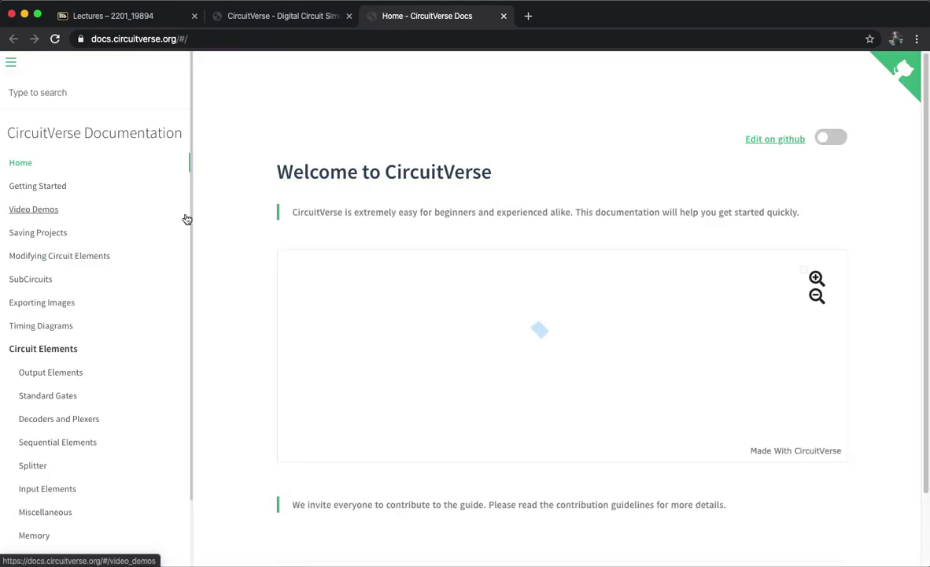
Scroll through the CircuitVerse Docs sidebar topics, from Getting Started down to Test Bench
{"action": "scroll", "coordinate": [89, 218], "scroll_direction": "down", "scroll_amount": 2}
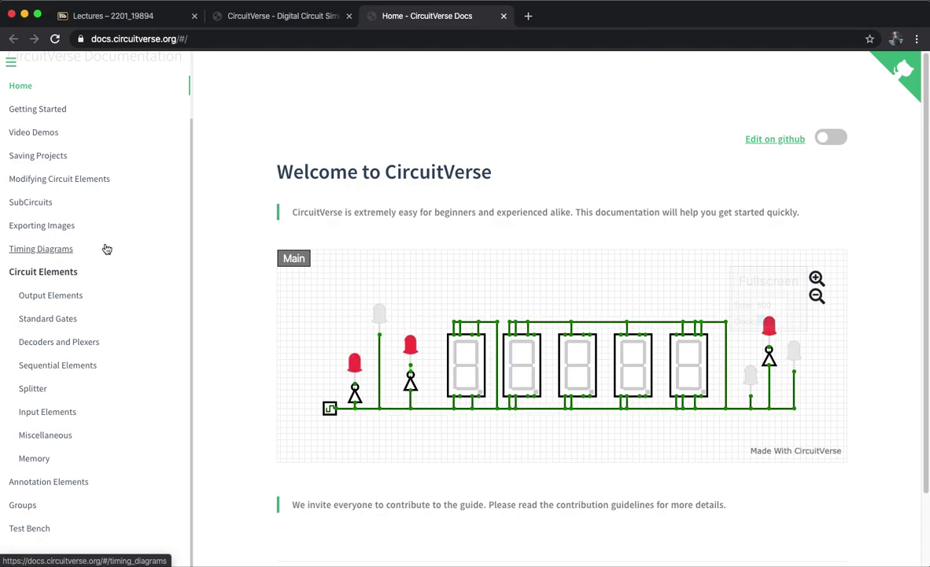
{"action": "scroll", "coordinate": [93, 236], "scroll_direction": "up", "scroll_amount": 2}
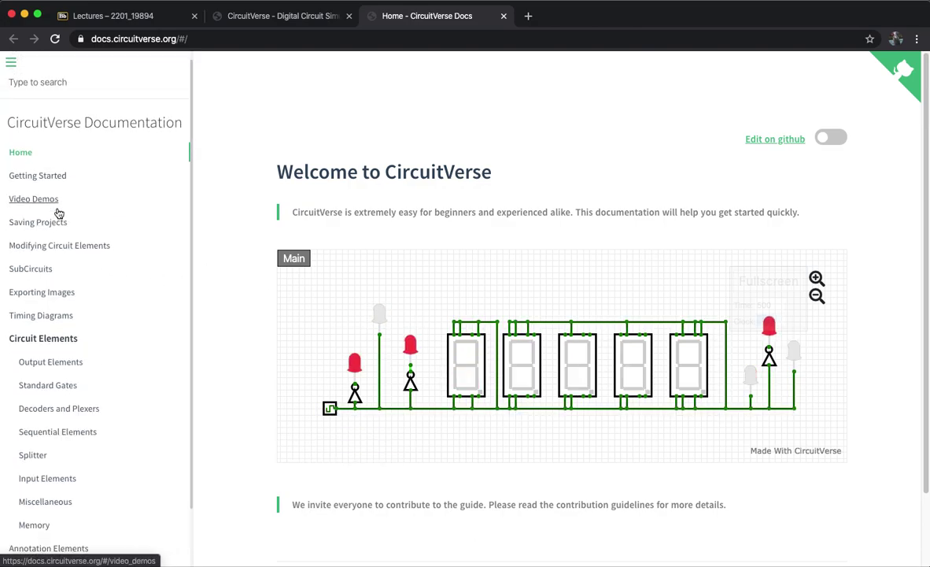
{"action": "scroll", "coordinate": [58, 213], "scroll_direction": "down", "scroll_amount": 2}
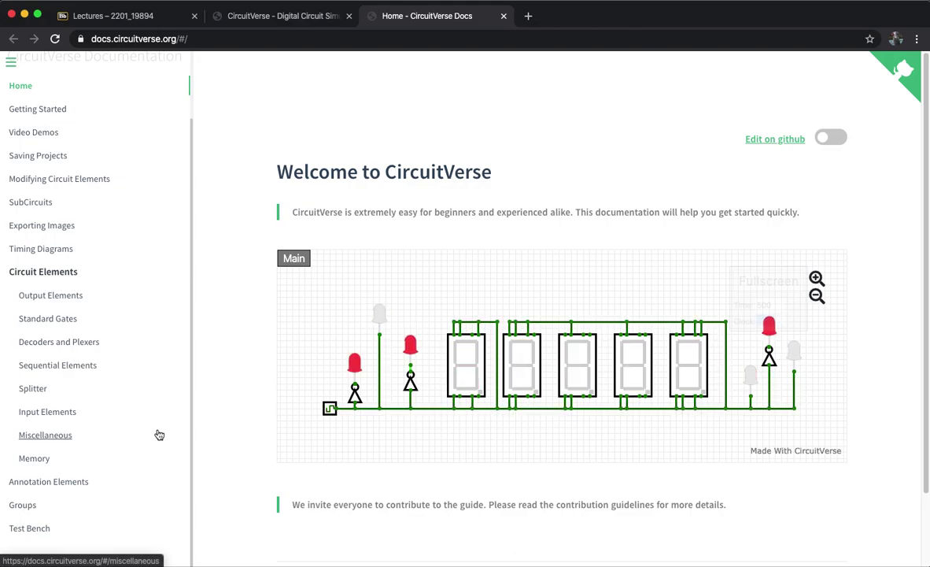
{"action": "scroll", "coordinate": [159, 434], "scroll_direction": "up", "scroll_amount": 2}
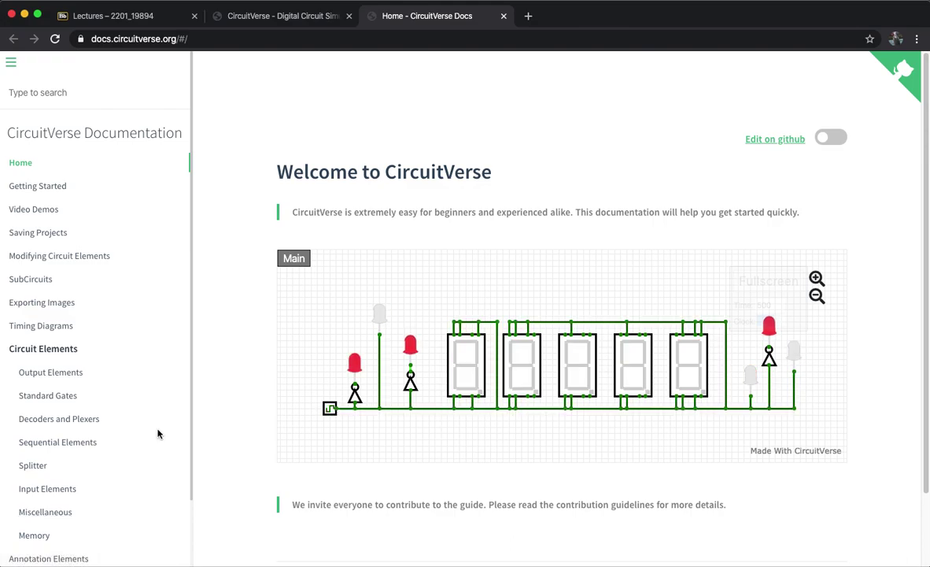